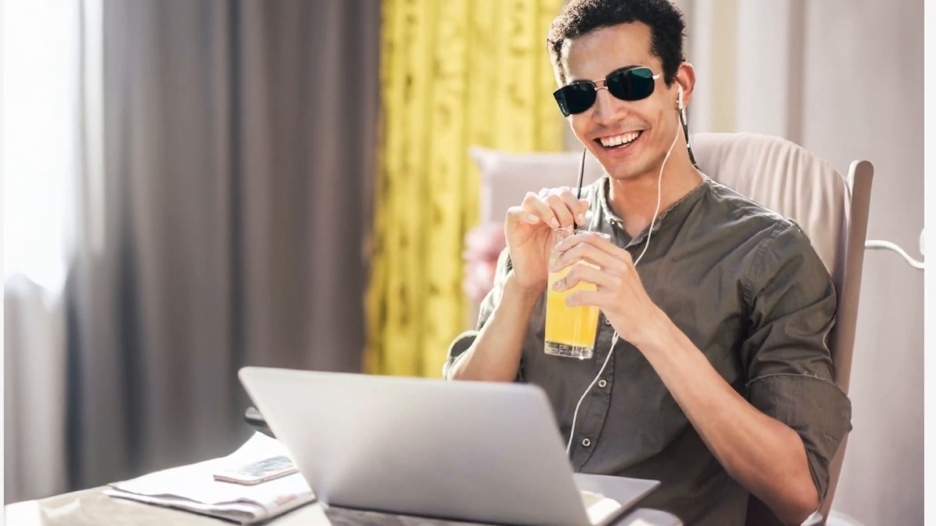
# Open a new Incognito window in the browser
pyautogui.click(907, 9)
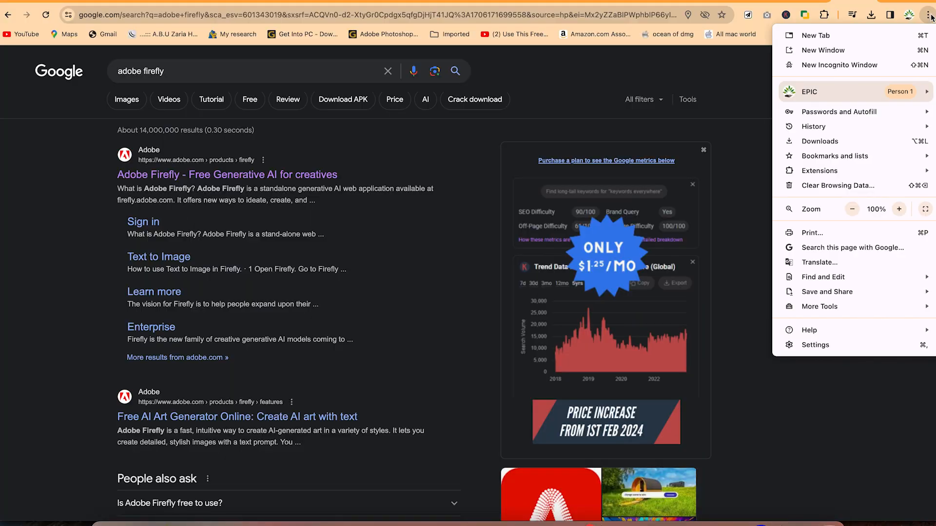
pyautogui.click(929, 16)
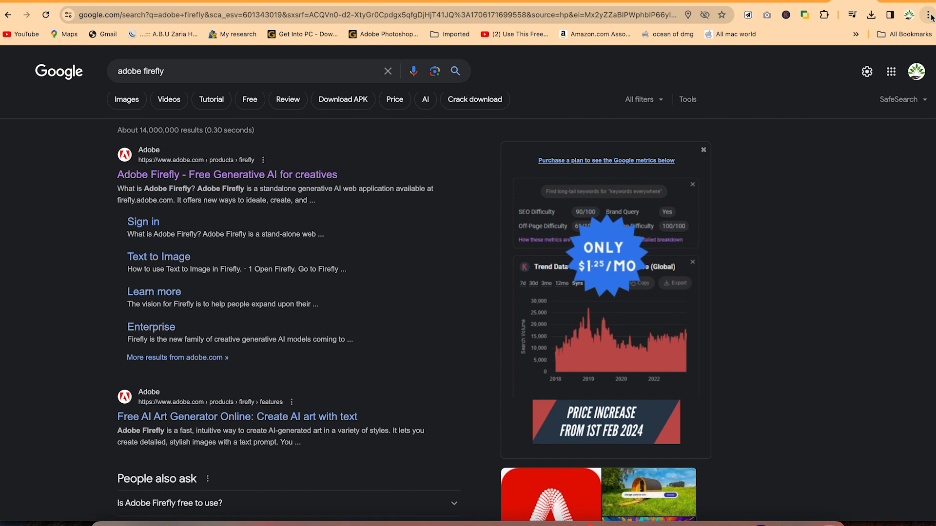
pyautogui.click(929, 15)
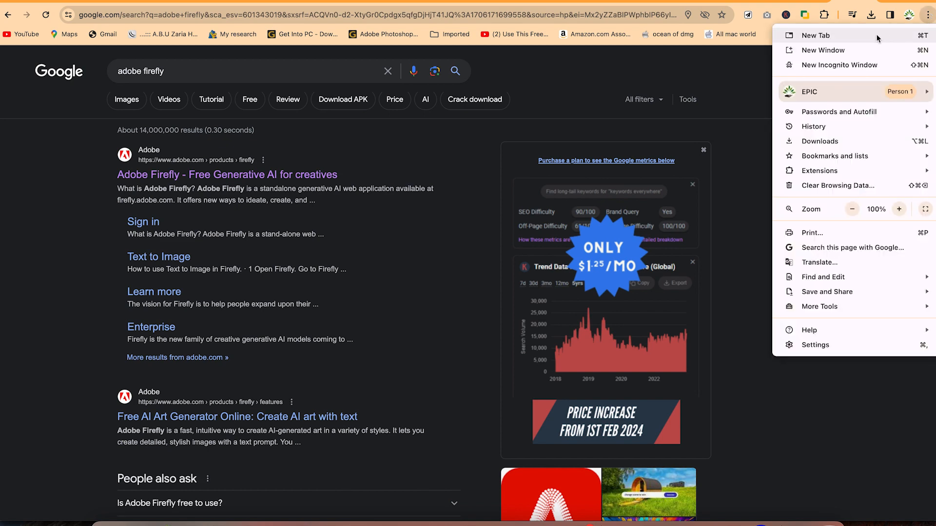
pyautogui.click(835, 69)
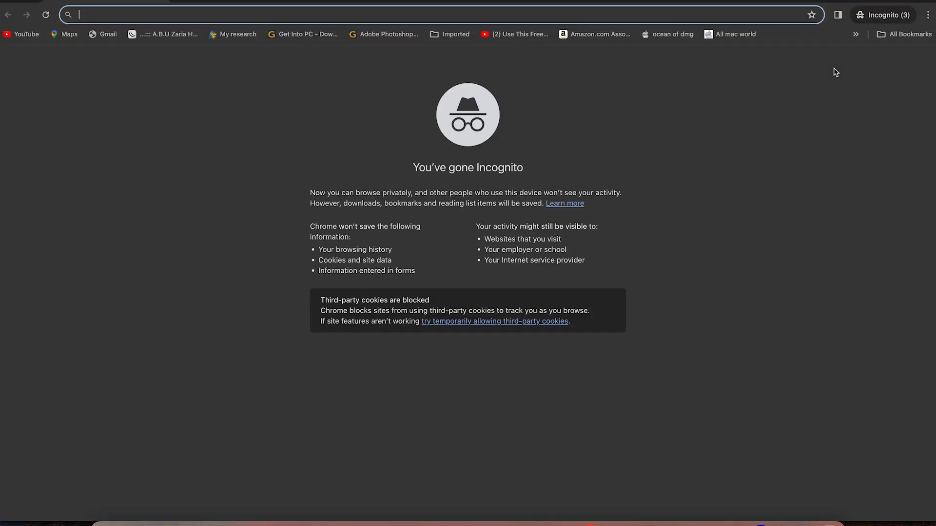
# Go to google.com and search for "adobe firefly"
pyautogui.write('google.com')
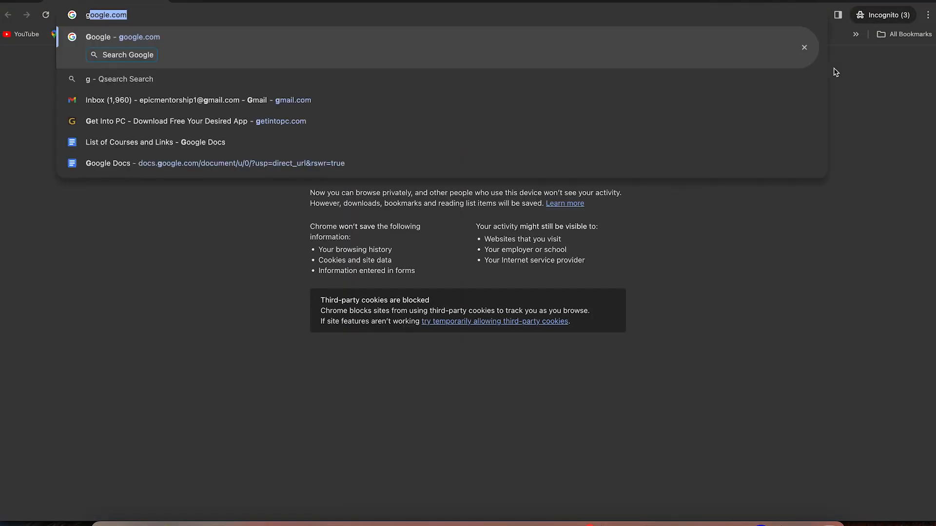
pyautogui.press('Return')
pyautogui.write('adbo')
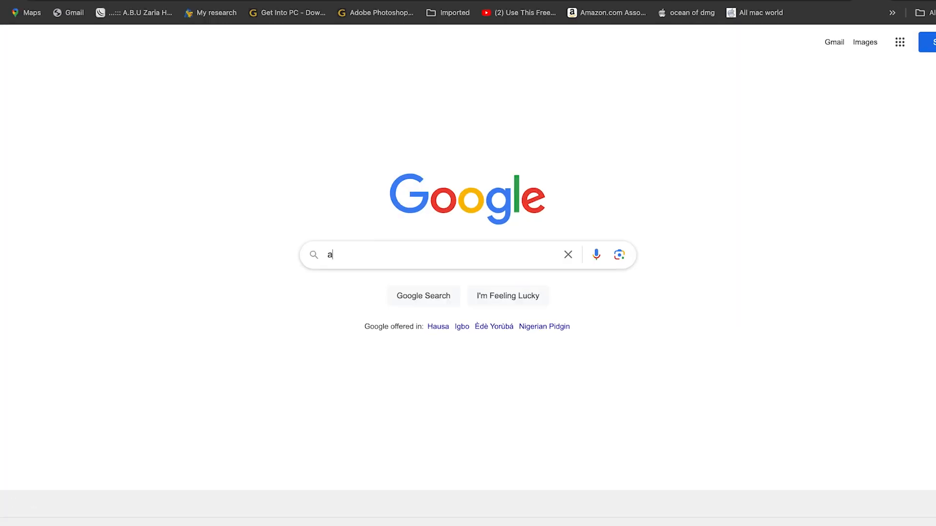
pyautogui.press('BackSpace')
pyautogui.write('obe firef')
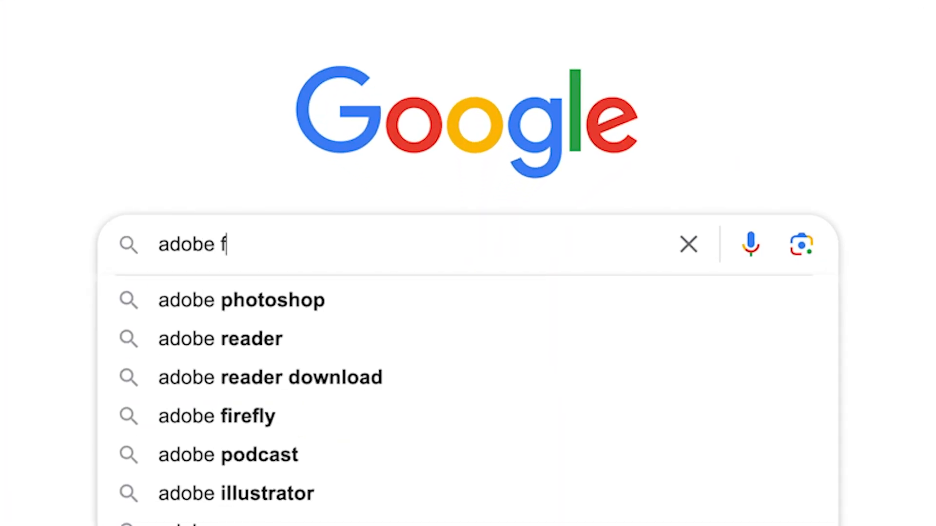
pyautogui.write('ly')
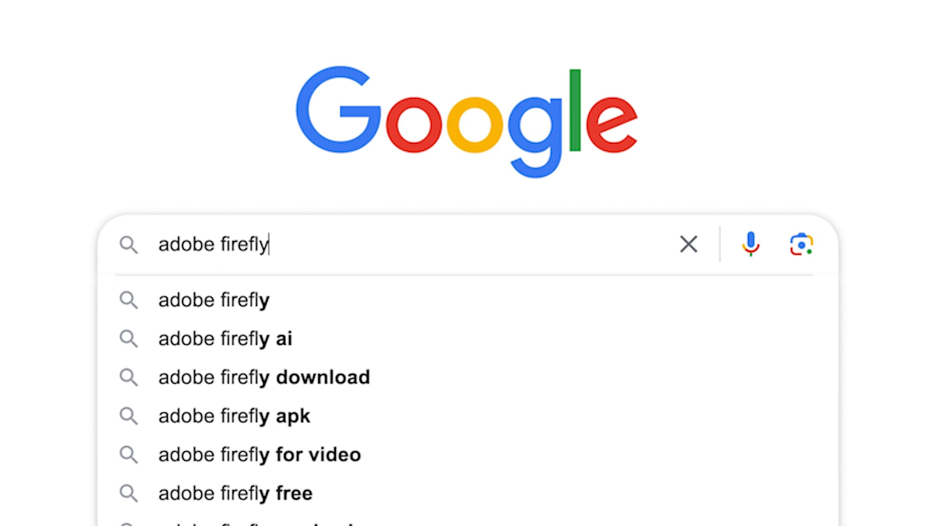
pyautogui.press('Return')
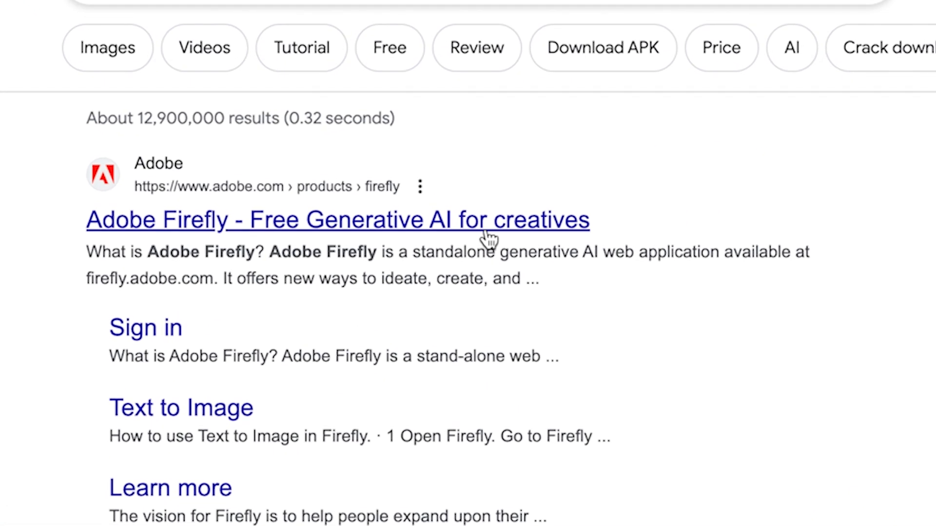
# Open the Adobe Firefly product page from the search results and switch to the Nigeria website
pyautogui.click(497, 233)
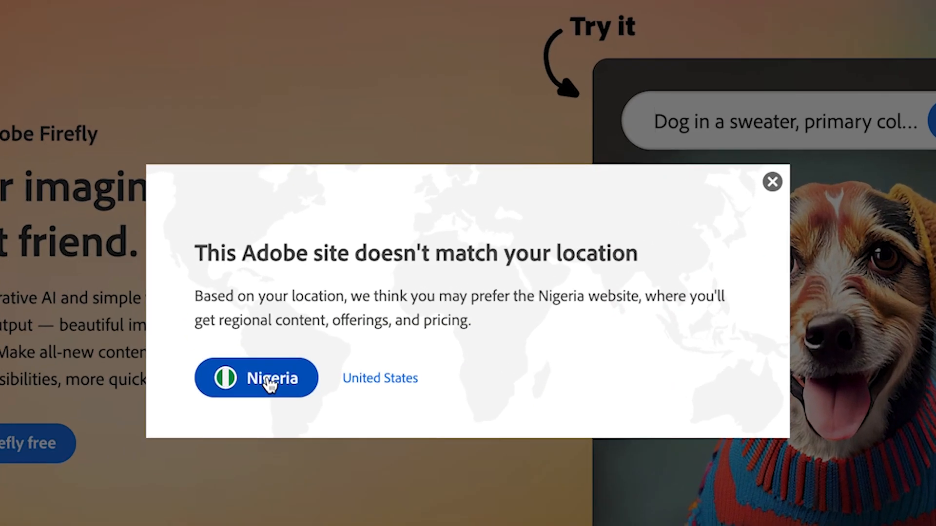
pyautogui.click(362, 325)
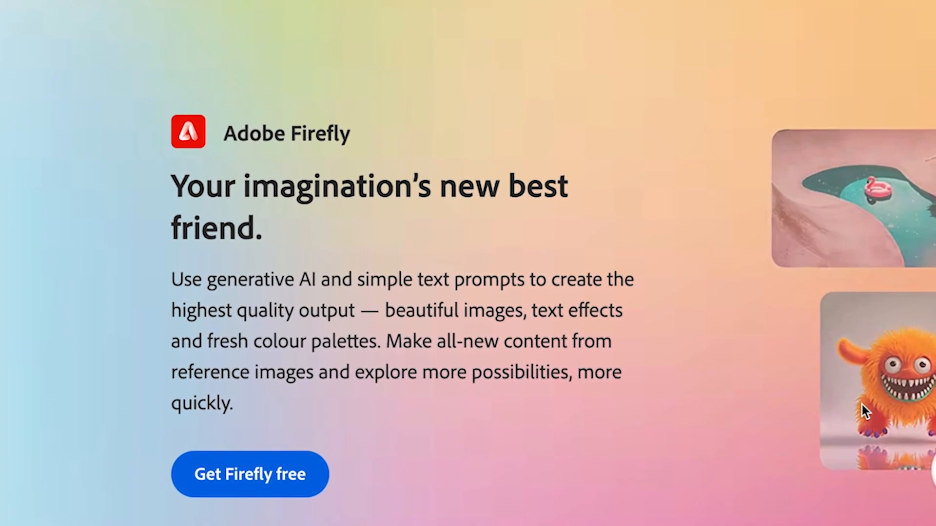
pyautogui.scroll(-10, 862, 405)
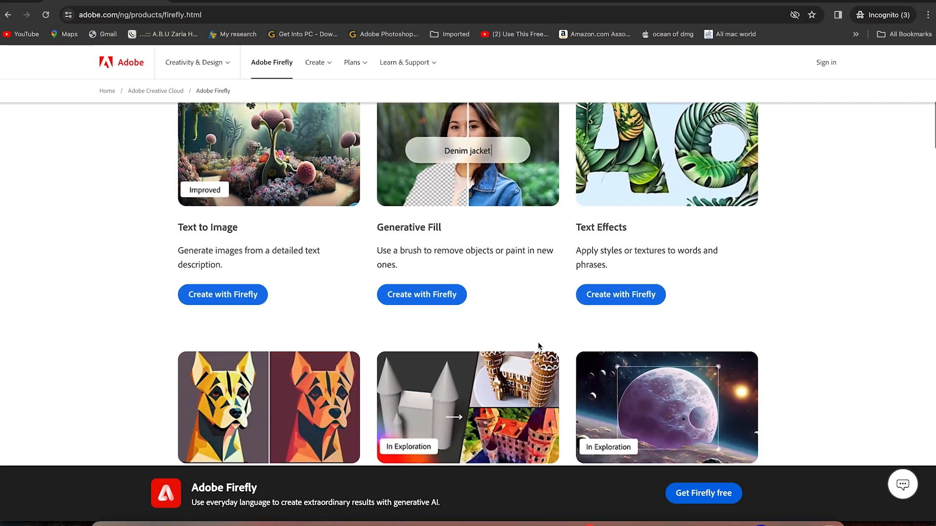
pyautogui.scroll(3, 538, 343)
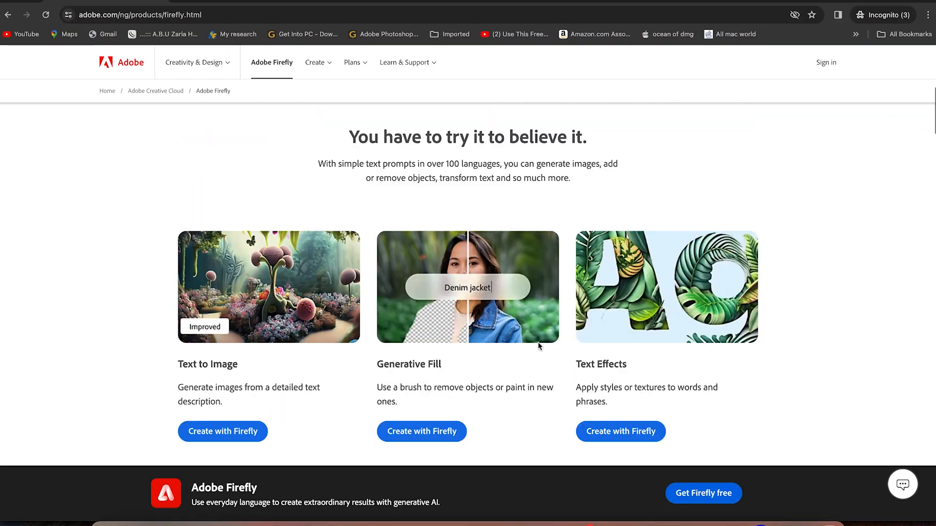
pyautogui.scroll(8, 538, 343)
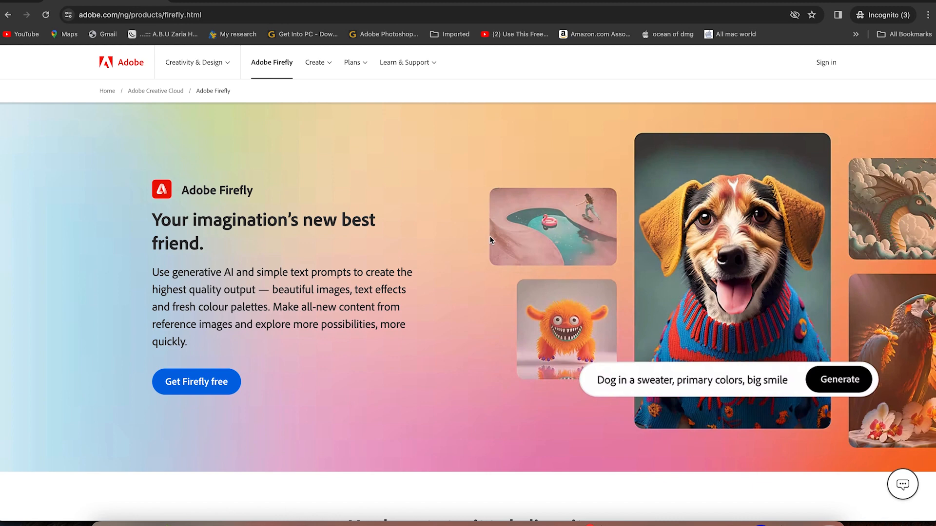
# Go to the Adobe sign-in and open Firefly's Text to image feature
pyautogui.click(832, 61)
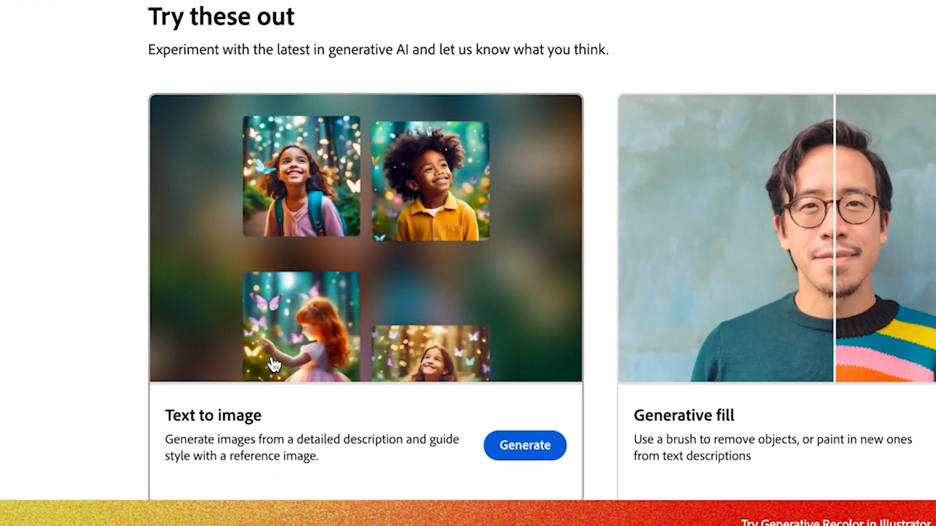
pyautogui.click(156, 419)
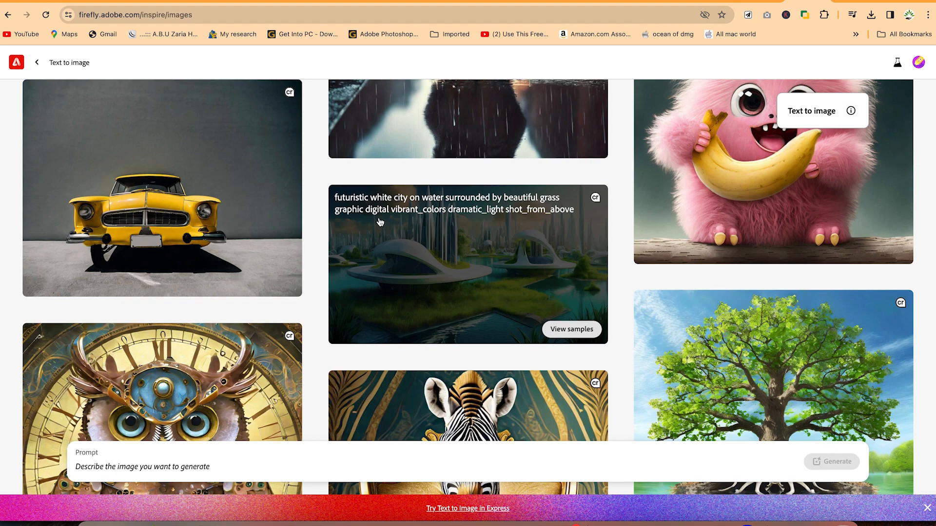
# Browse the Text to image gallery and open the samples for the cute puppy wearing a white winter hat, sweater and scarf
pyautogui.scroll(-4, 380, 222)
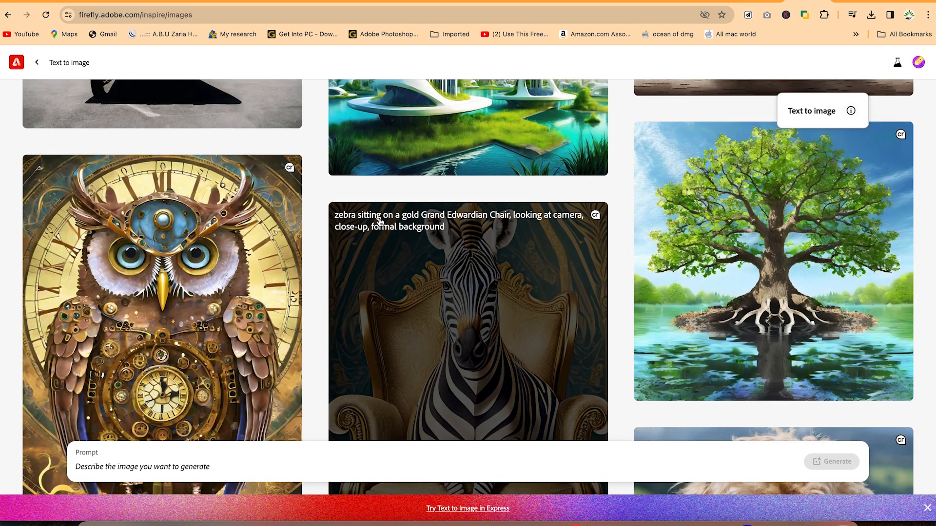
pyautogui.scroll(-6, 381, 222)
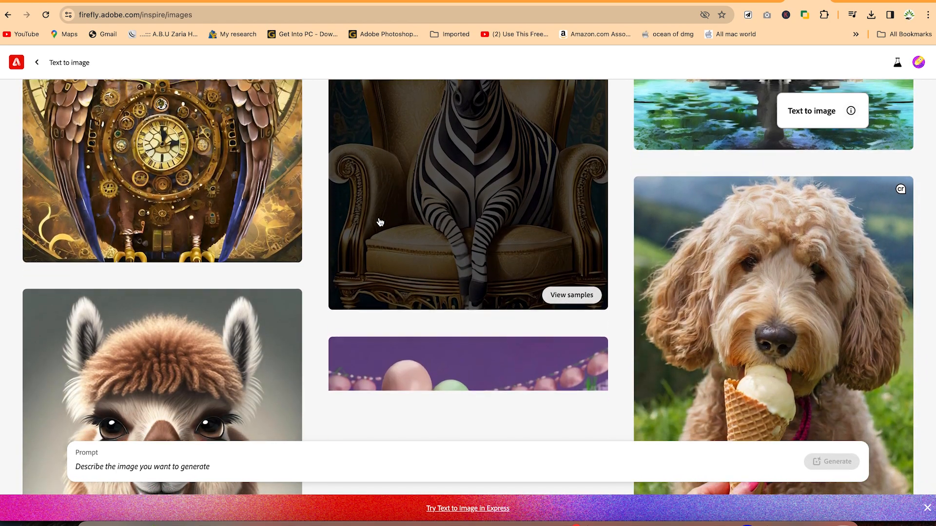
pyautogui.scroll(-7, 380, 222)
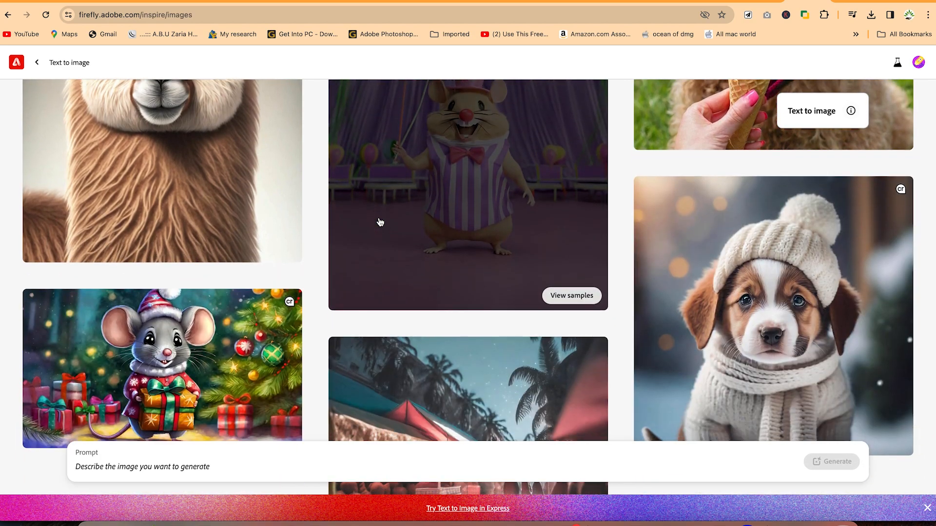
pyautogui.scroll(-8, 380, 223)
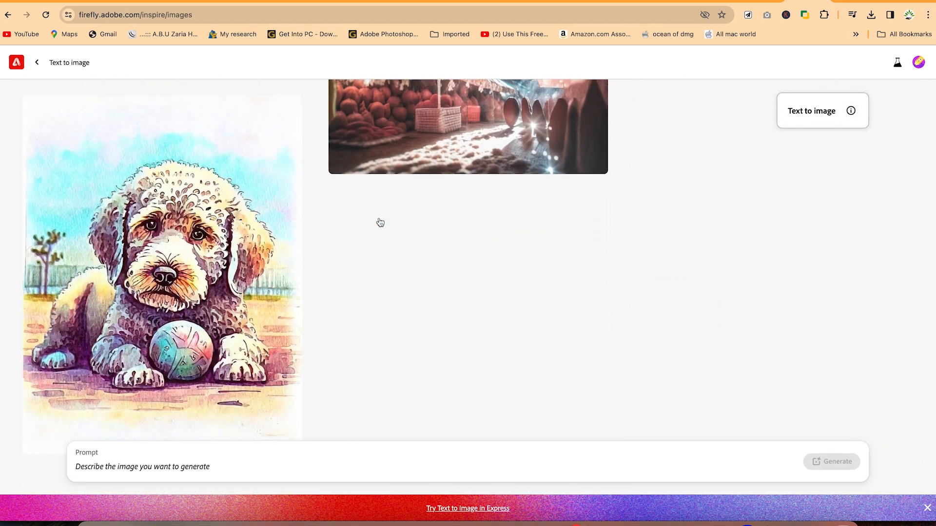
pyautogui.scroll(-2, 380, 222)
pyautogui.scroll(8, 380, 223)
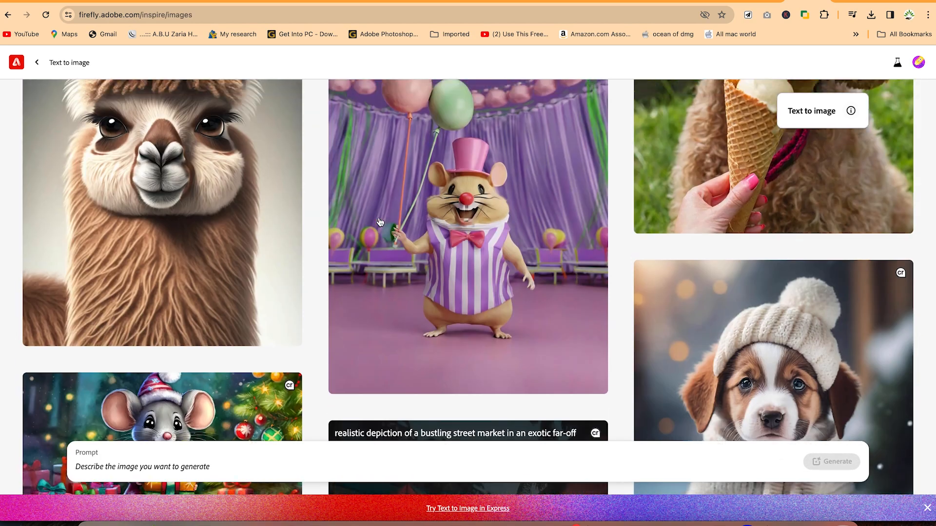
pyautogui.scroll(2, 381, 222)
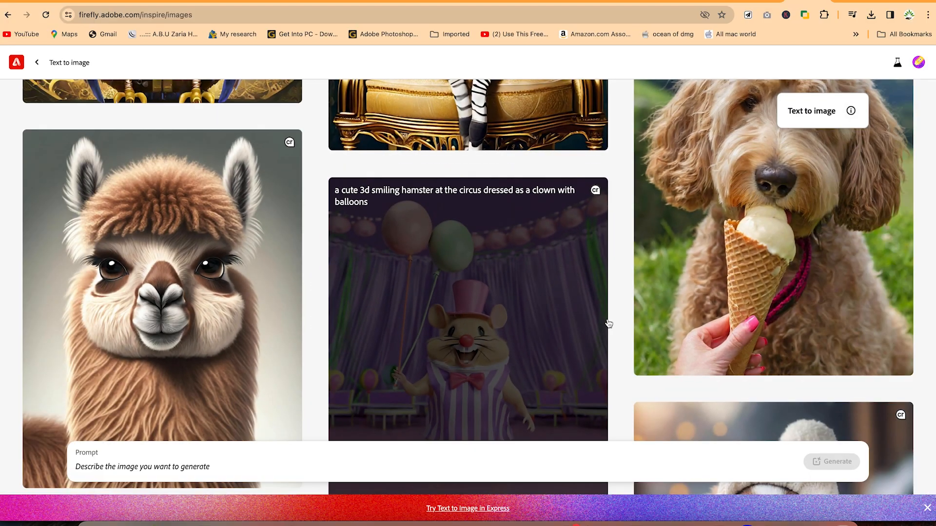
pyautogui.scroll(-6, 703, 272)
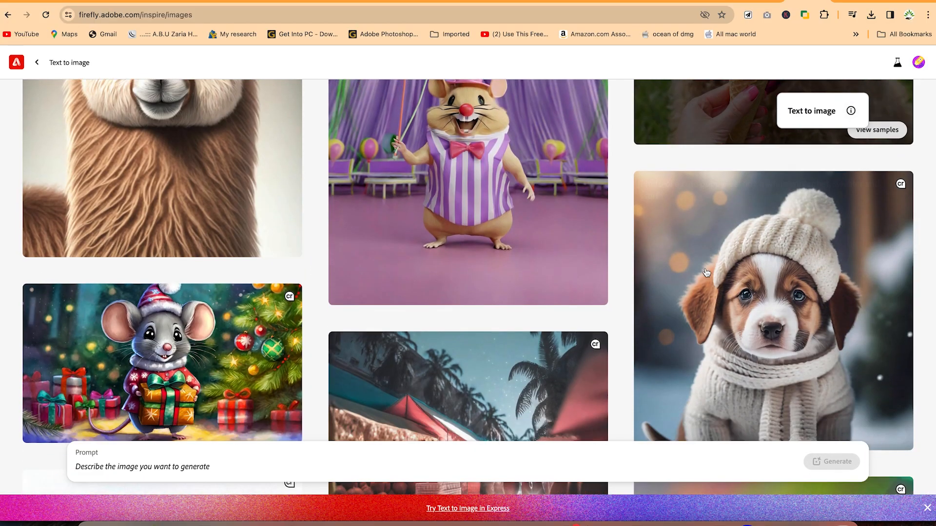
pyautogui.scroll(1, 743, 249)
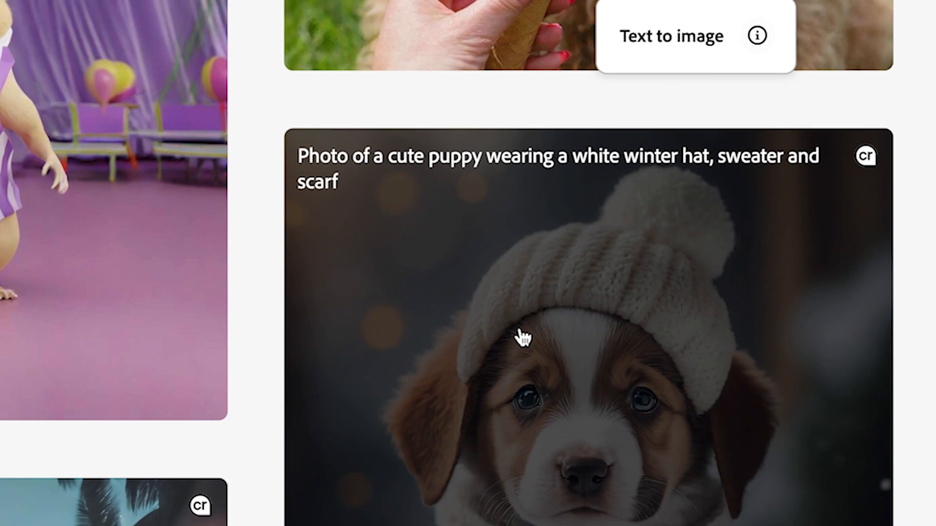
pyautogui.scroll(-4, 522, 336)
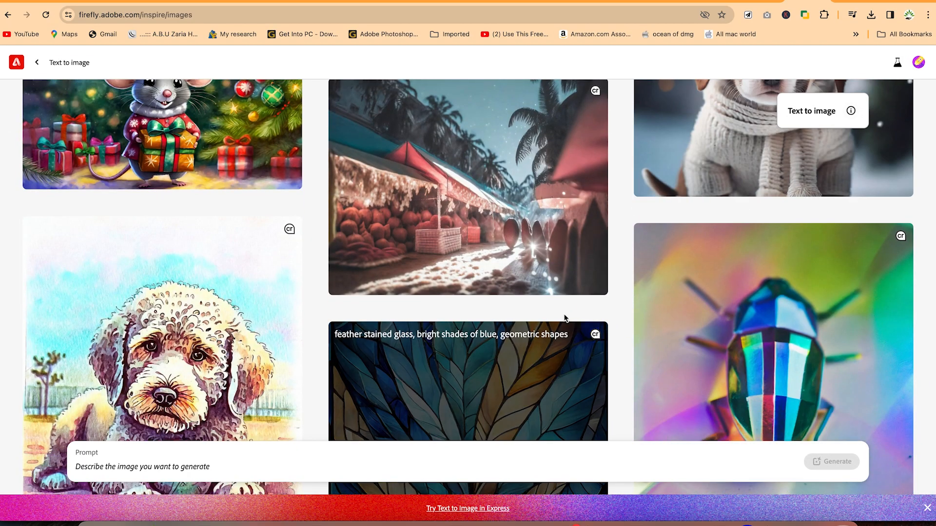
pyautogui.scroll(3, 565, 315)
pyautogui.click(705, 261)
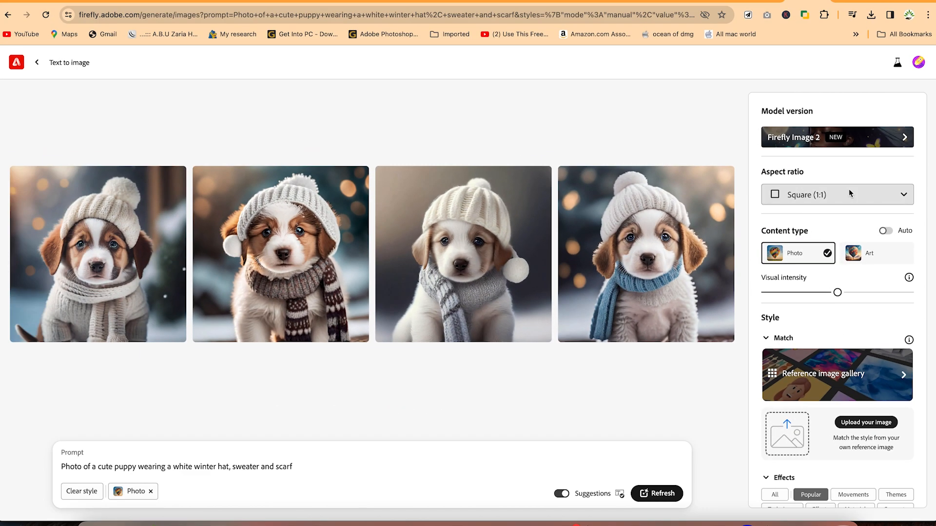
# Examine the aspect ratio choices, then the content type, style, effects, color, lighting and composition settings for the puppy images
pyautogui.click(849, 193)
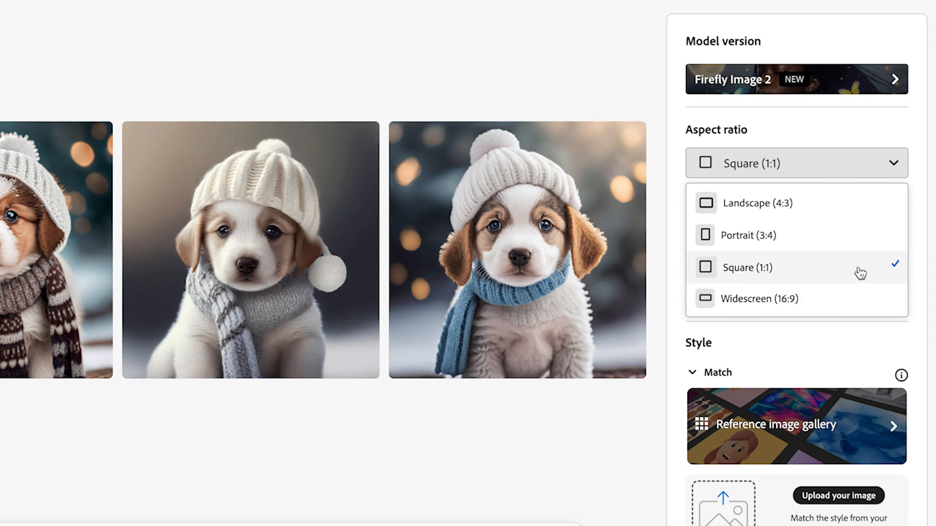
pyautogui.click(929, 51)
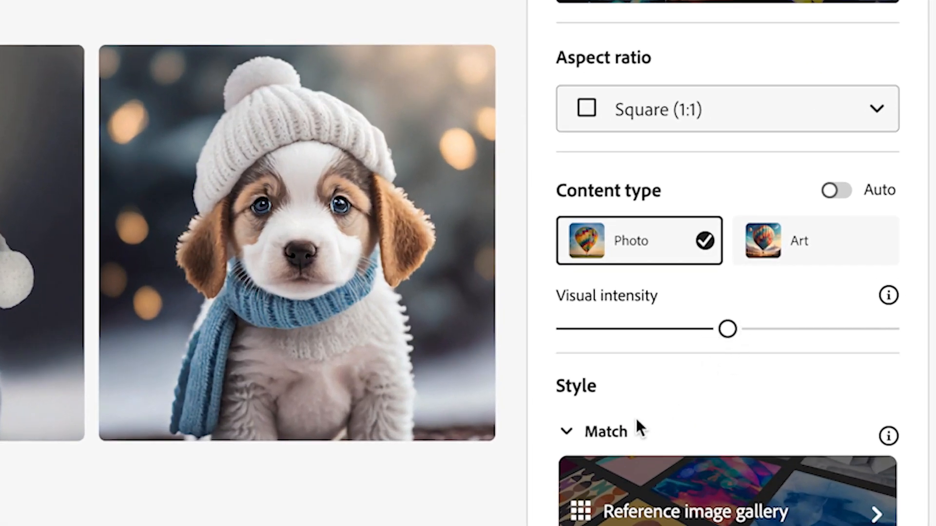
pyautogui.scroll(-3, 656, 434)
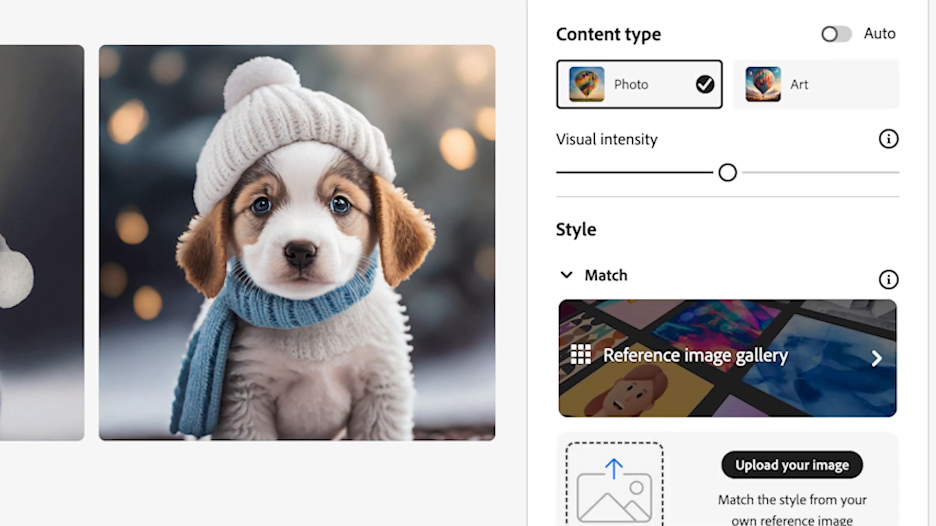
pyautogui.scroll(-5, 568, 463)
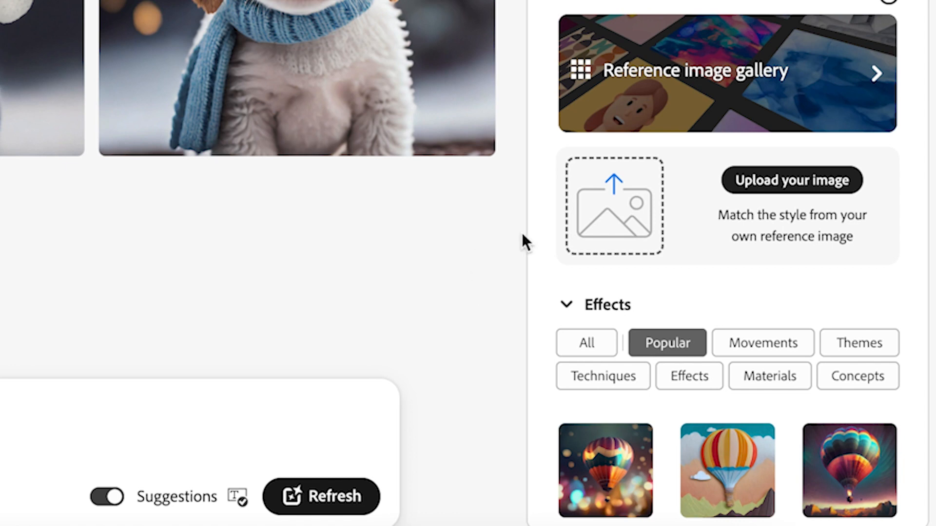
pyautogui.scroll(-6, 629, 324)
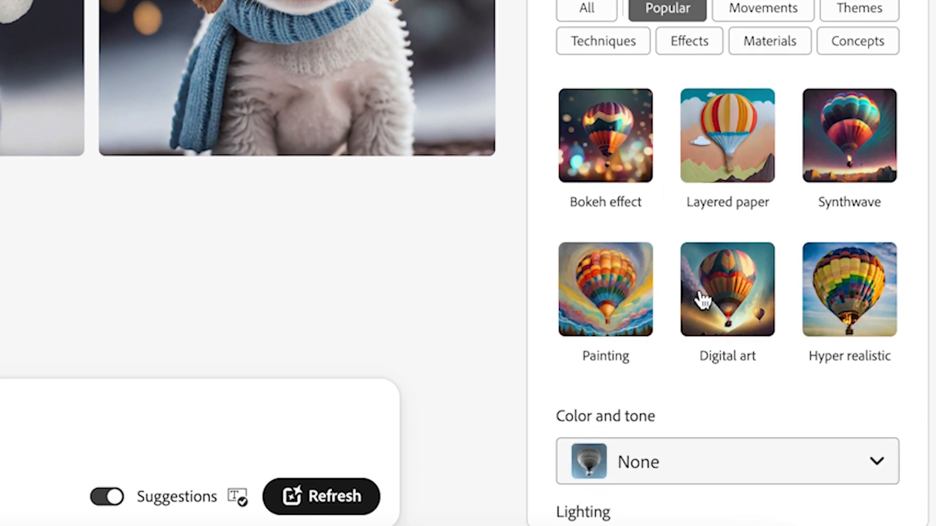
pyautogui.scroll(-5, 702, 298)
pyautogui.scroll(-1, 702, 298)
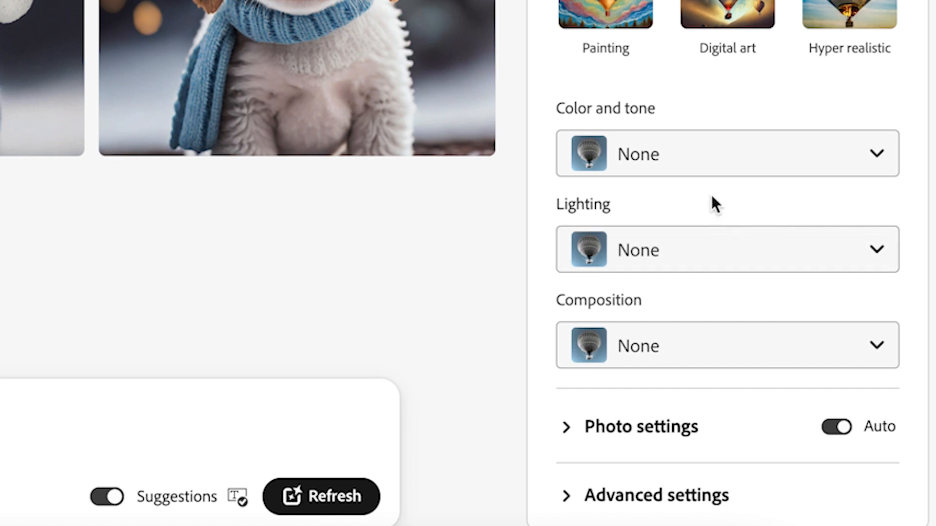
pyautogui.scroll(-1, 681, 358)
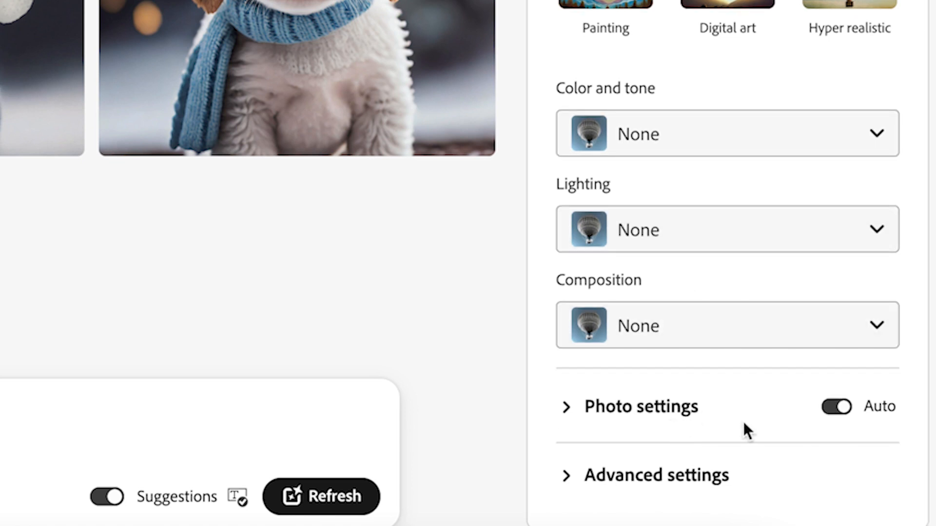
# Expand the advanced settings, dismiss the tip about excluding words from the image, and look back over the style options
pyautogui.click(565, 480)
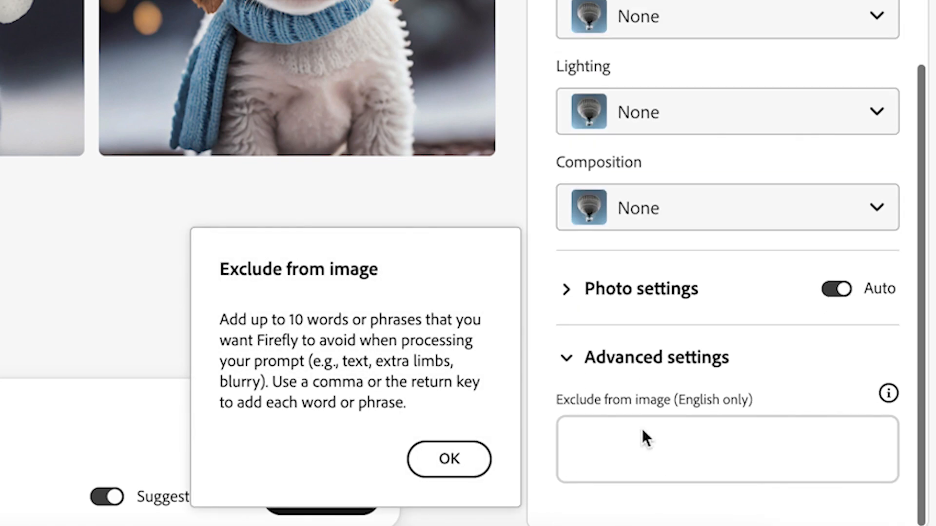
pyautogui.click(461, 452)
pyautogui.scroll(5, 681, 241)
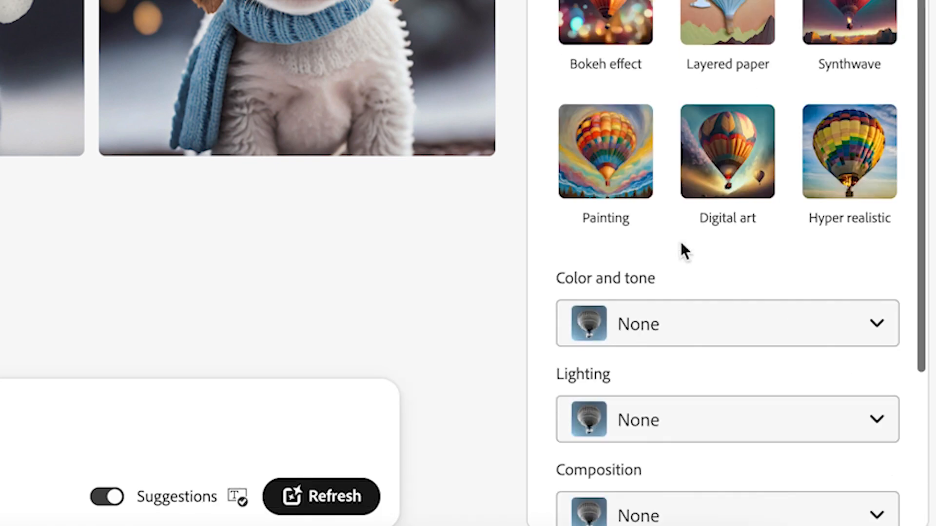
pyautogui.scroll(5, 680, 241)
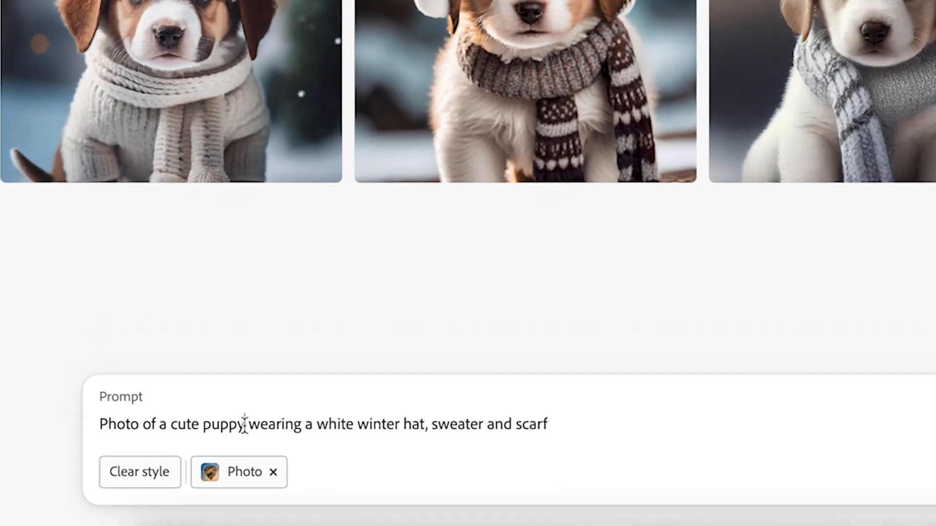
# Replace "puppy" with "cat" in the prompt and generate the images
pyautogui.doubleClick(244, 424)
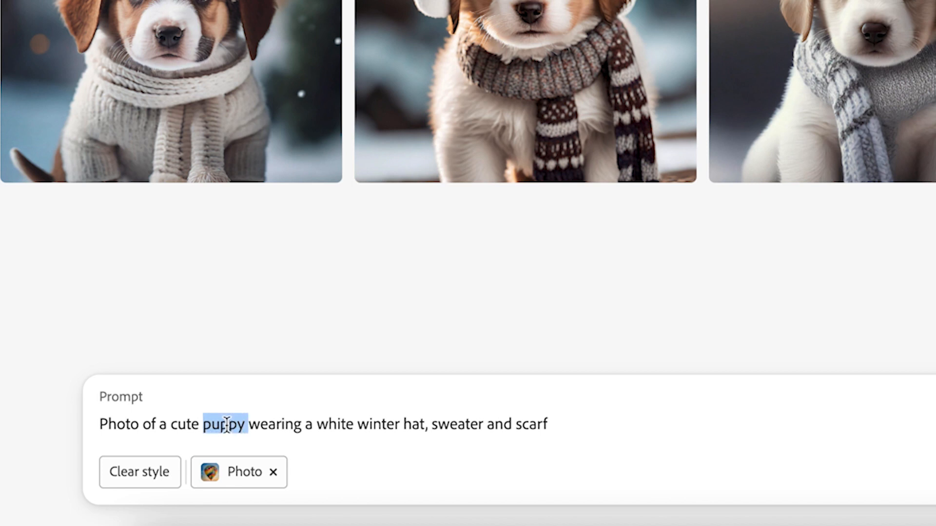
pyautogui.write('cat')
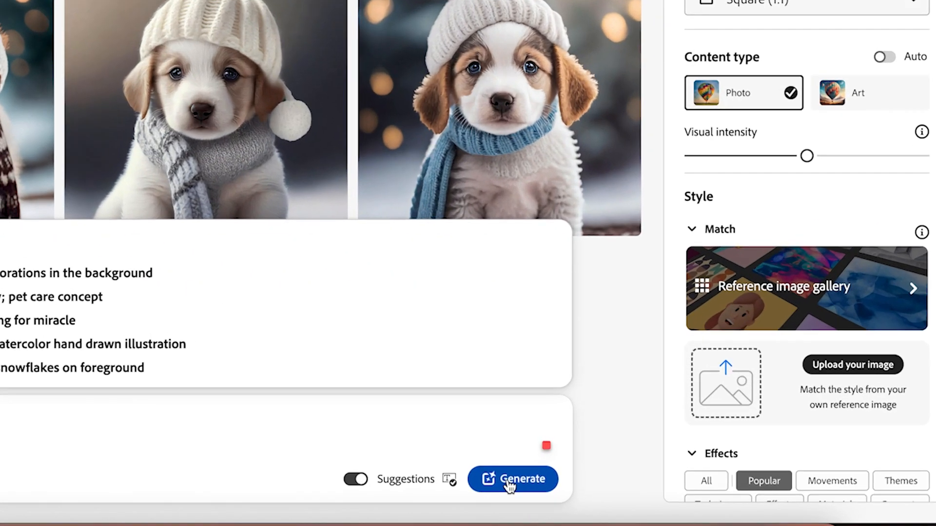
pyautogui.click(650, 494)
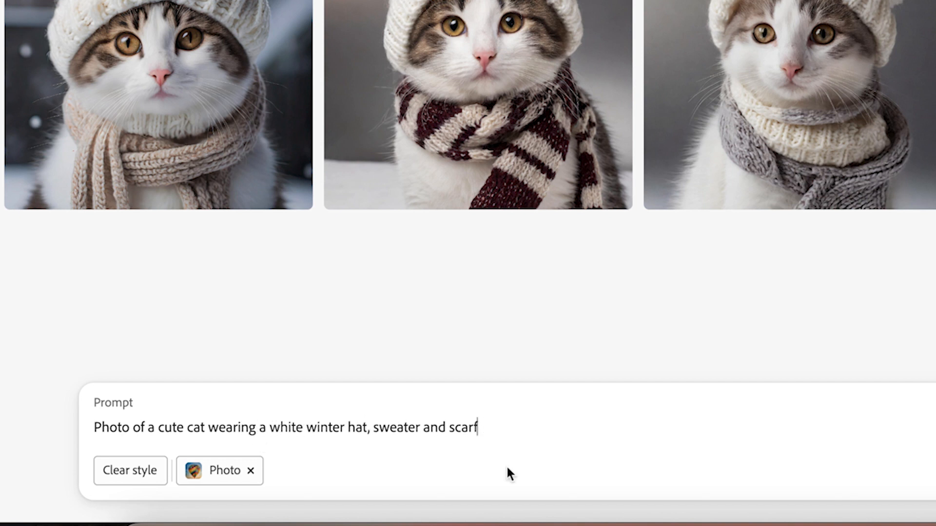
# Extend the cat prompt with ", with a sunglasses" and generate new images
pyautogui.write(', with a sun')
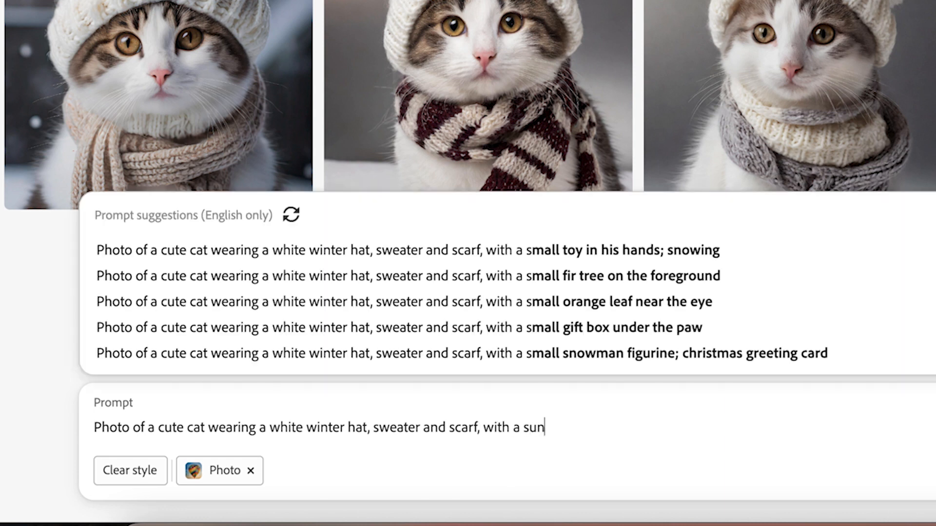
pyautogui.write('gla')
pyautogui.press('BackSpace')
pyautogui.write('lasses')
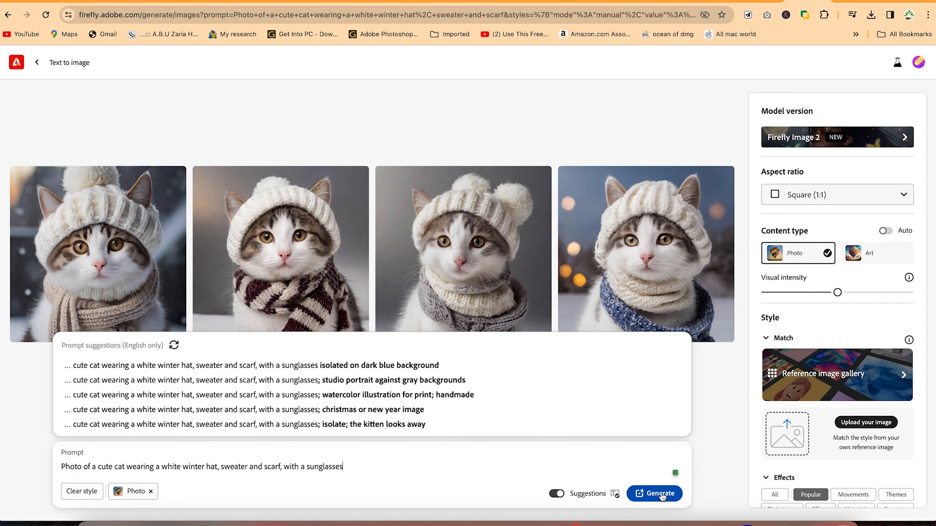
pyautogui.press('Return')
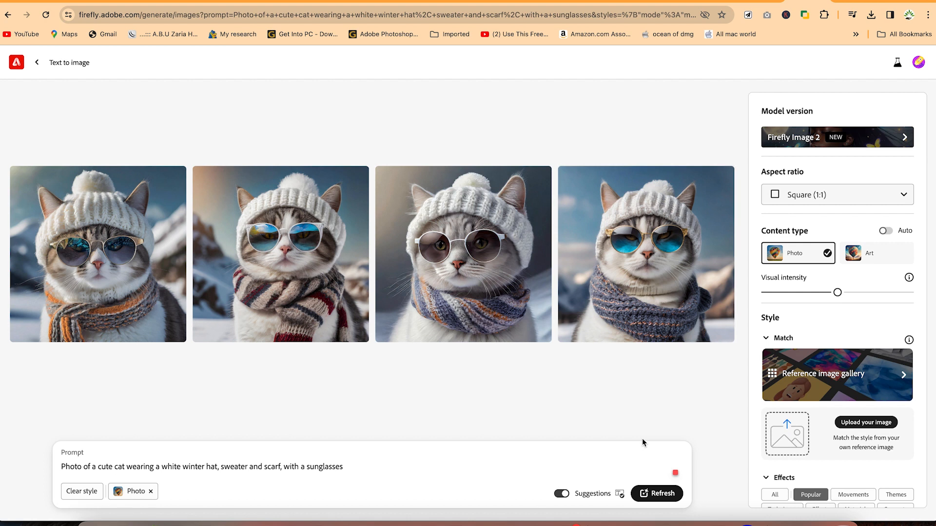
# Examine the sharing, saving and editing options available for the second sunglasses cat image
pyautogui.moveTo(234, 253)
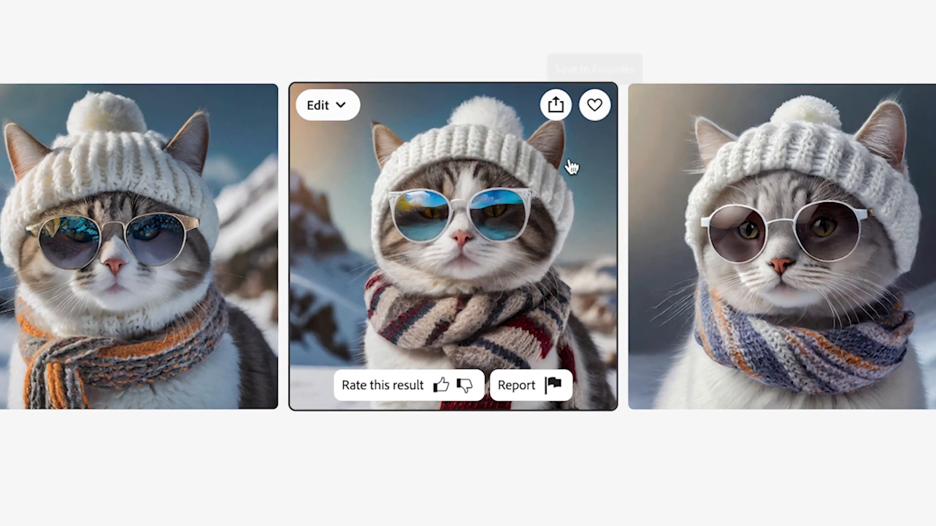
pyautogui.click(561, 108)
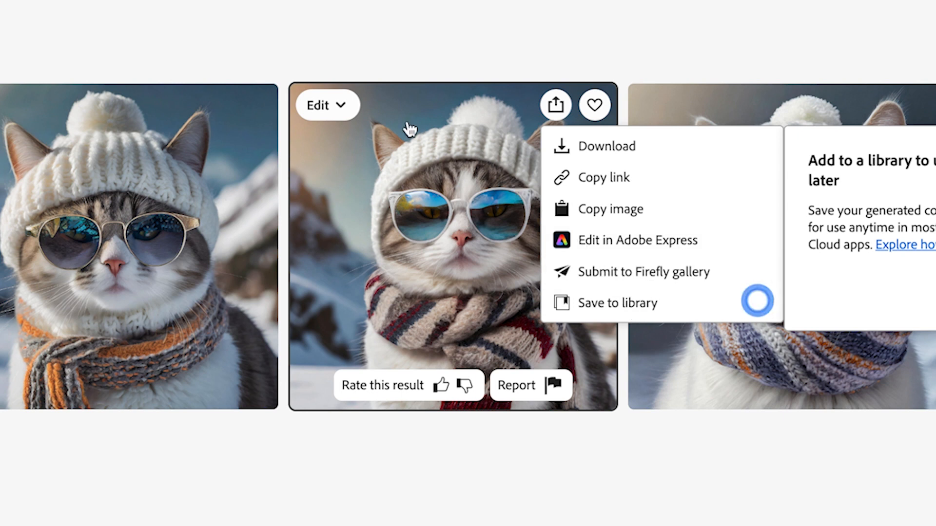
pyautogui.click(345, 104)
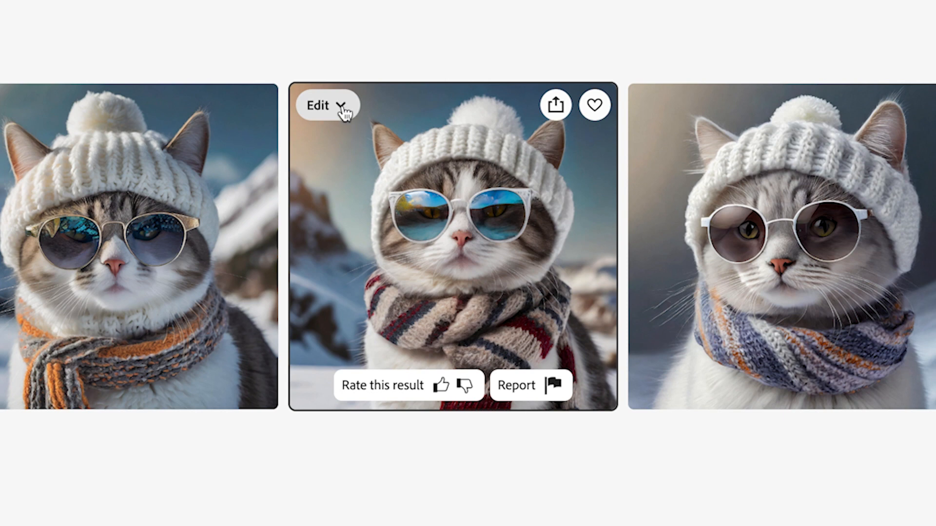
pyautogui.click(343, 106)
pyautogui.click(400, 86)
pyautogui.click(340, 109)
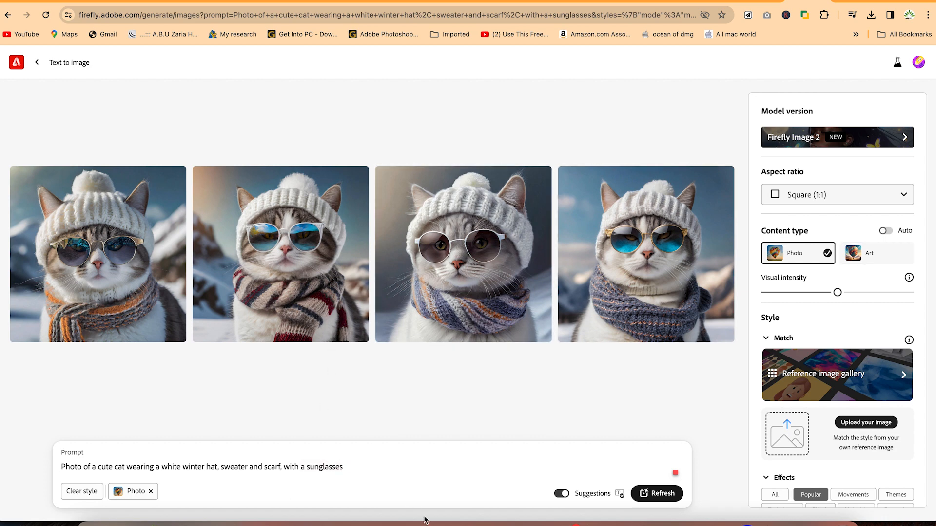
# Download the second sunglasses cat image, accept the AI transparency notice and show the file in the Downloads folder
pyautogui.moveTo(345, 203)
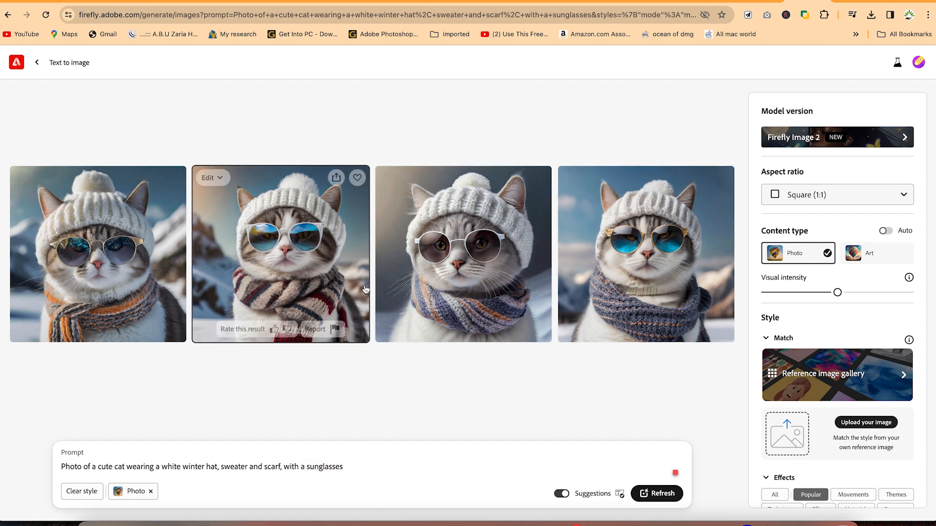
pyautogui.click(336, 178)
pyautogui.click(385, 199)
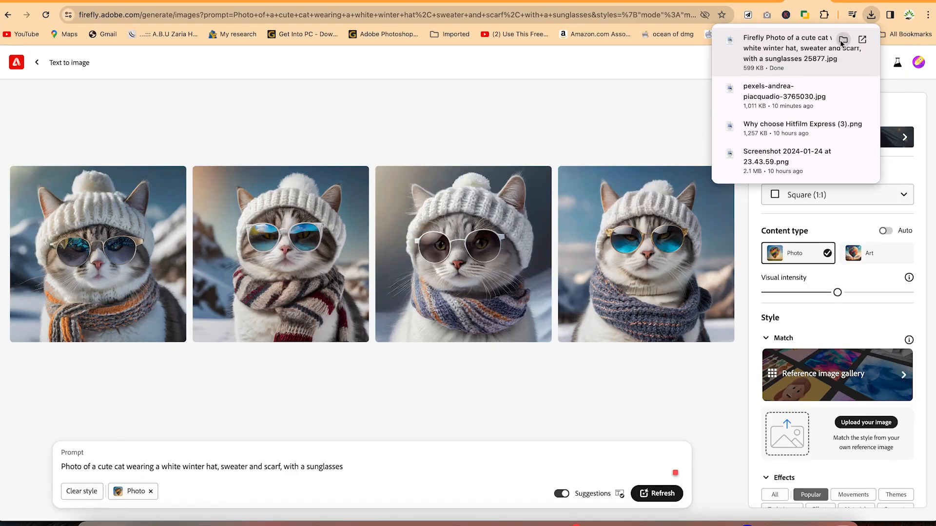
pyautogui.click(843, 40)
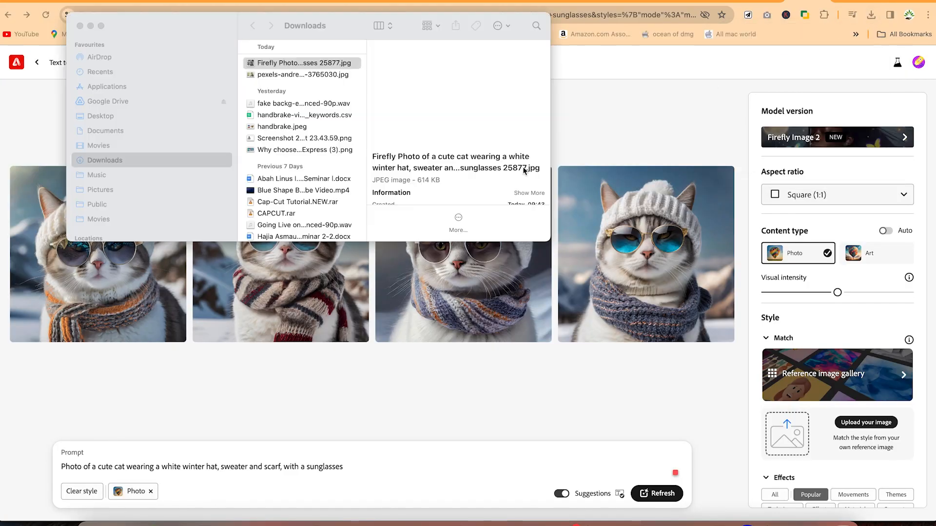
# View the downloaded cat image at full size, close it and return to the Firefly results
pyautogui.doubleClick(286, 67)
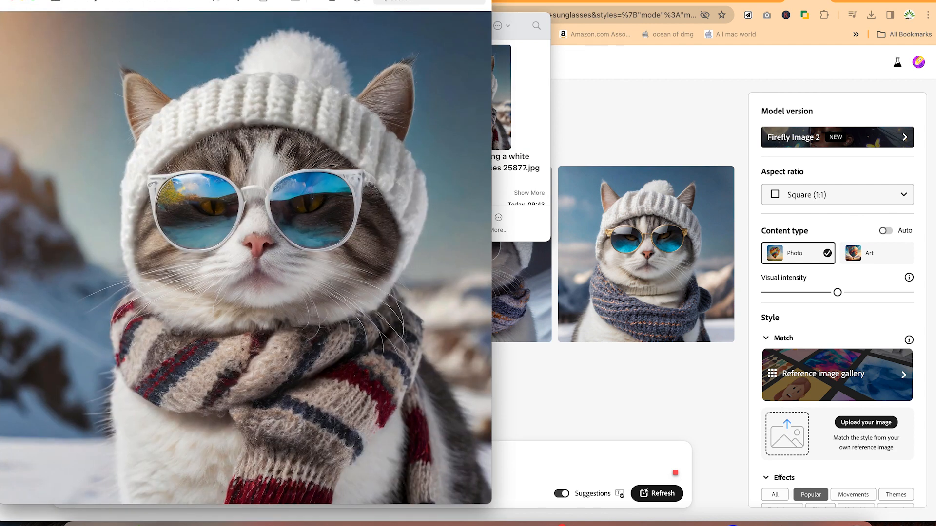
pyautogui.moveTo(197, 2); pyautogui.dragTo(334, 1)
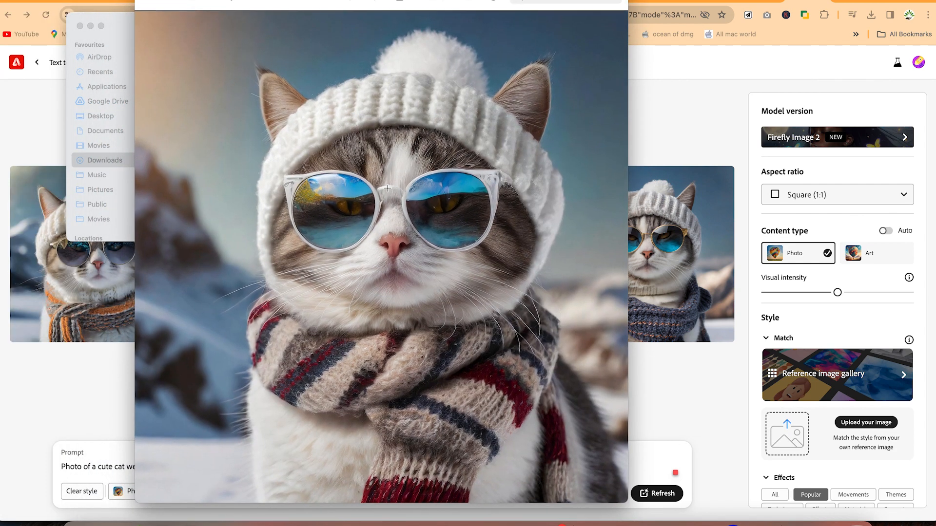
pyautogui.press('super+w')
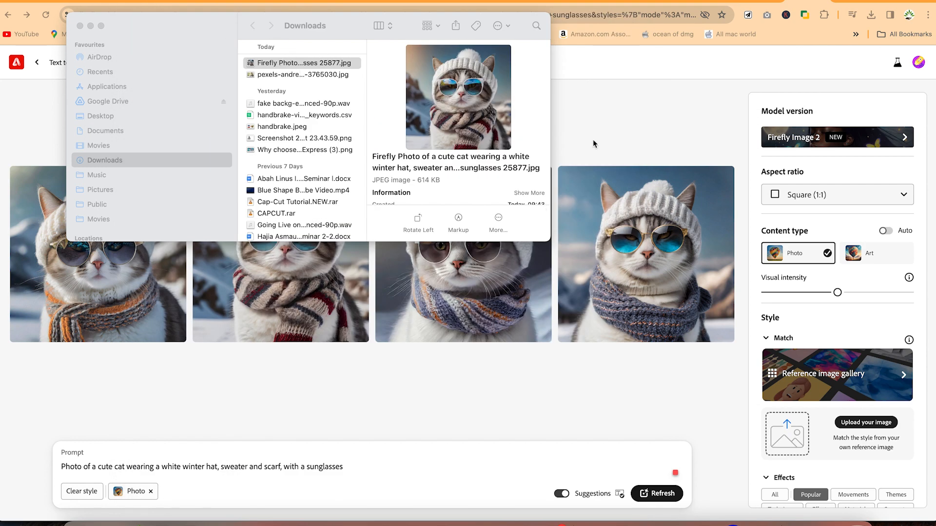
pyautogui.click(610, 125)
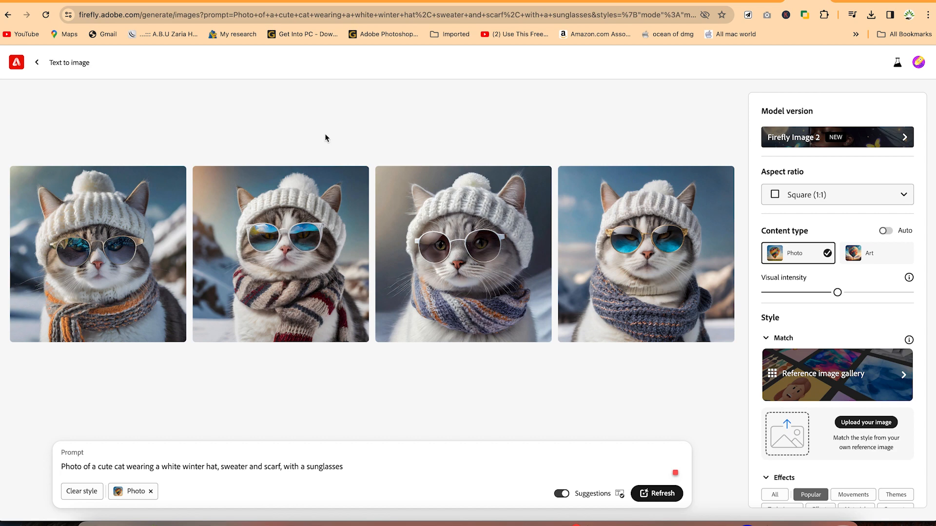
# Return to the Text to image gallery and generate images from the prompt "A dog enjoying a cup of coffee in the beach"
pyautogui.click(37, 64)
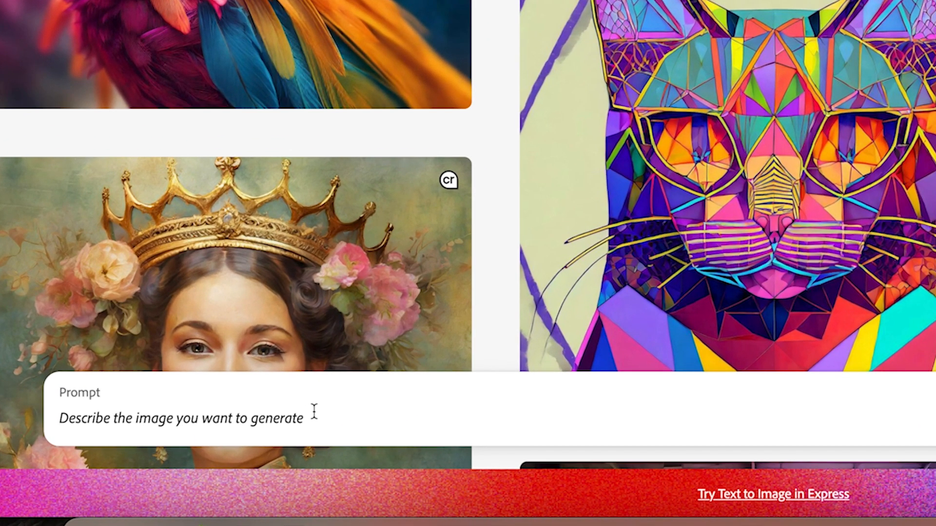
pyautogui.write('A cat')
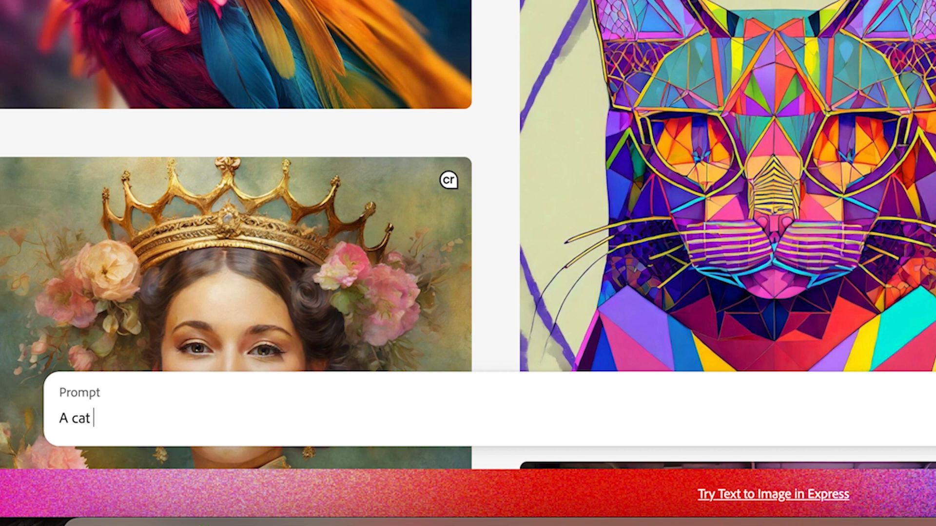
pyautogui.press('BackSpace')
pyautogui.press('BackSpace')
pyautogui.write('dog enjoying ')
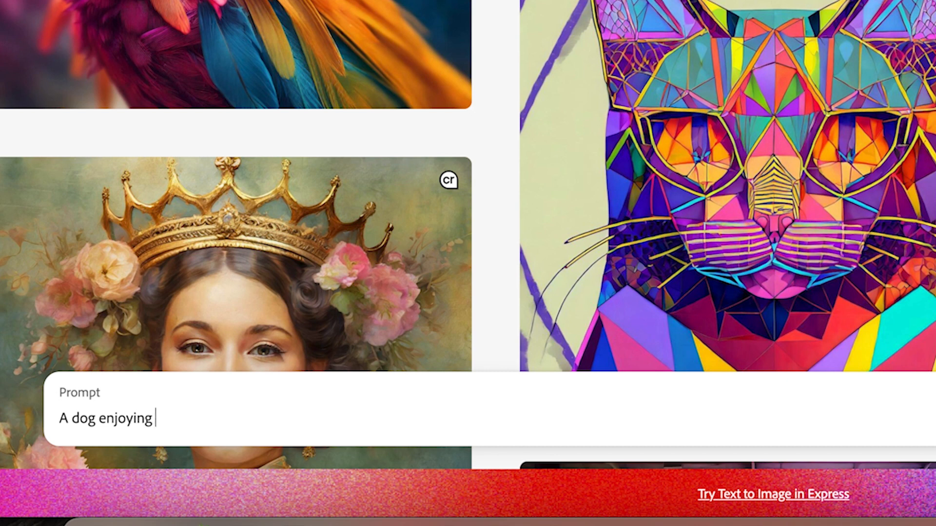
pyautogui.write('a coup of coffee i')
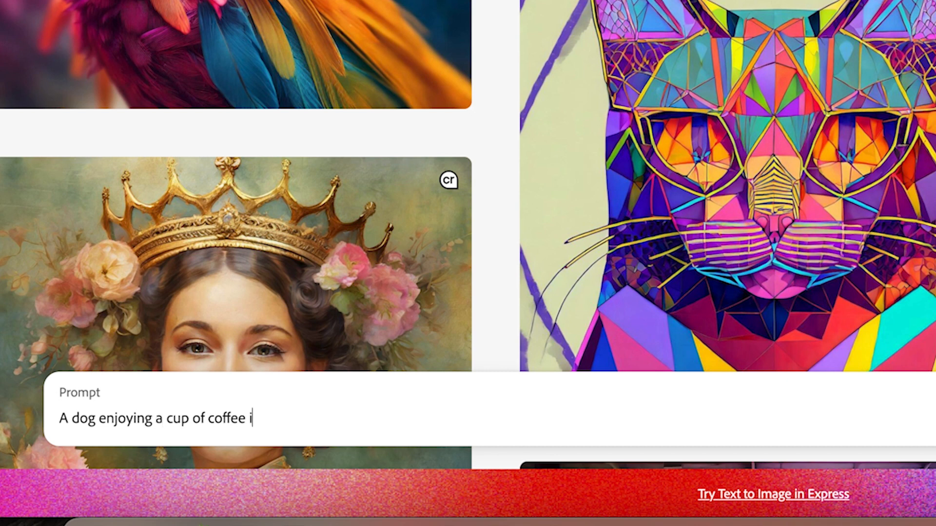
pyautogui.write('n the beach')
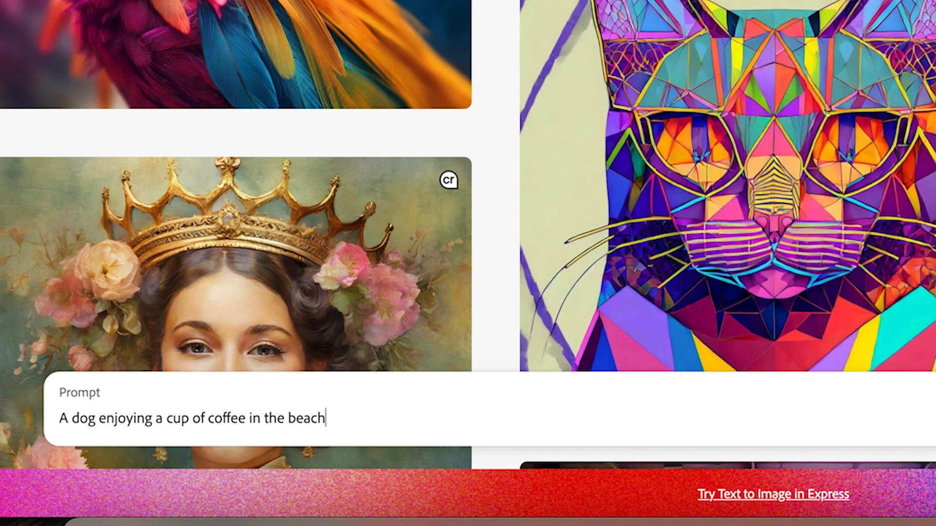
pyautogui.press('Return')
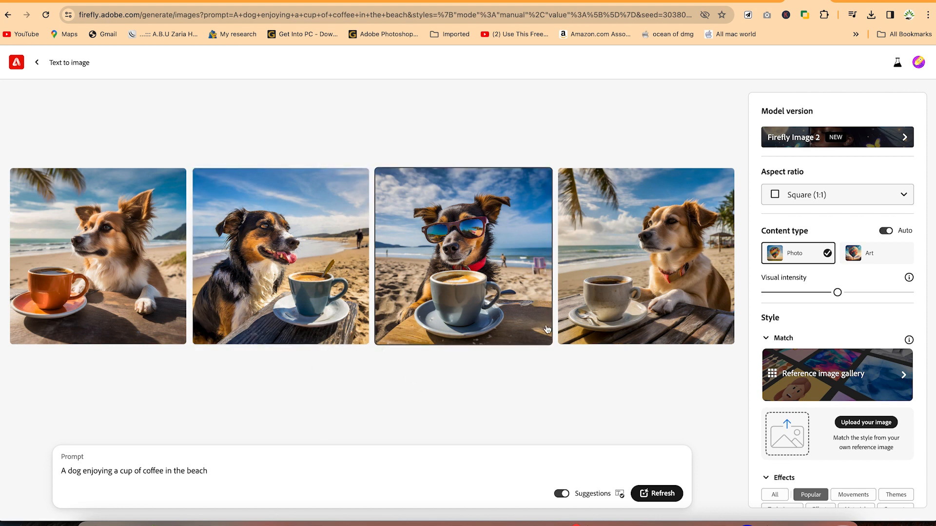
# Change the content type of the beach dog images to Art and generate them again
pyautogui.moveTo(486, 301)
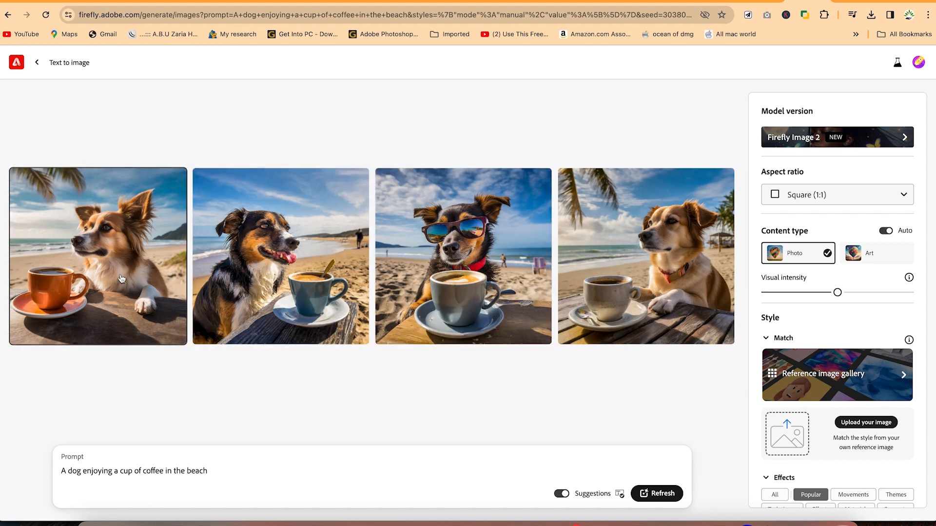
pyautogui.moveTo(488, 330)
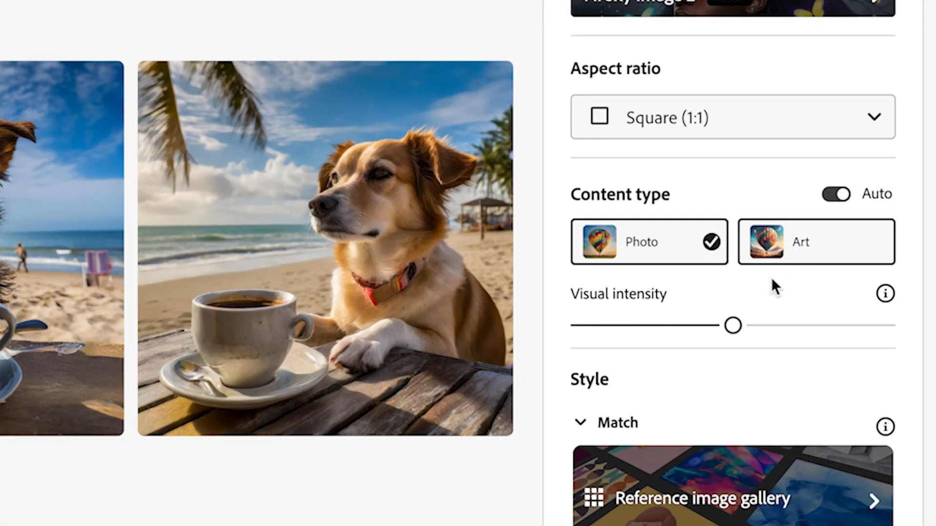
pyautogui.click(800, 249)
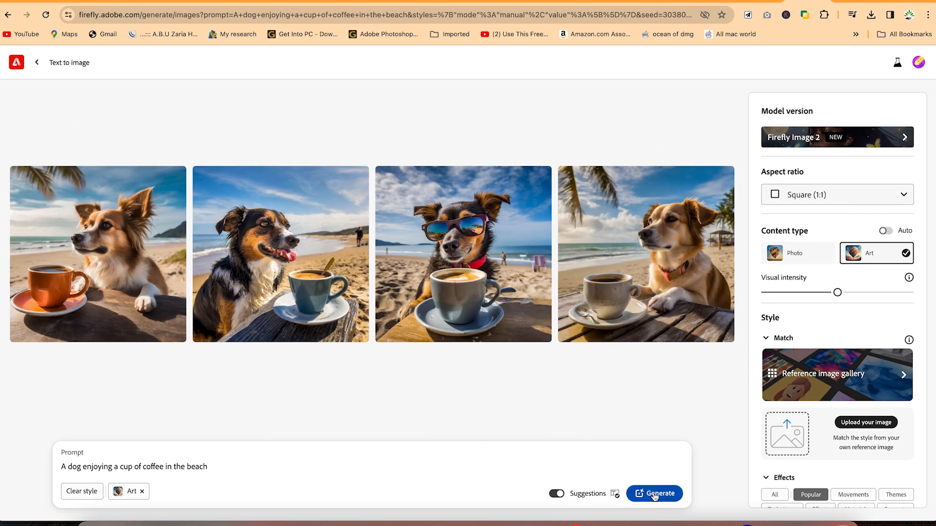
pyautogui.click(655, 495)
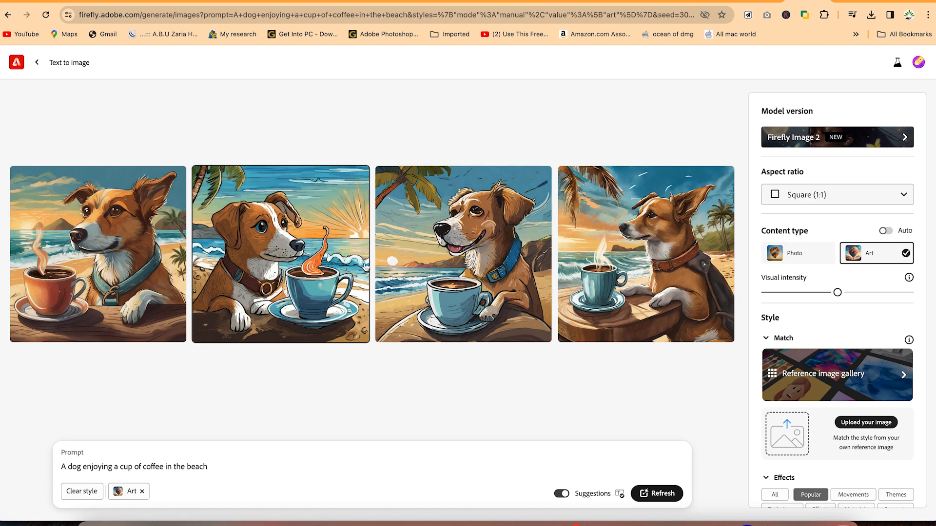
# Leave Text to image for the Firefly home page and open the Generative fill feature
pyautogui.moveTo(366, 267)
pyautogui.click(36, 62)
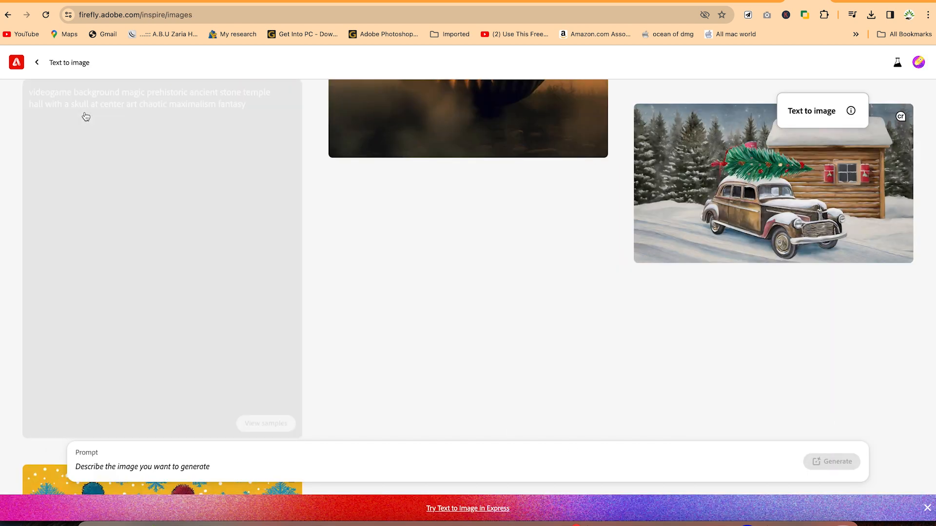
pyautogui.scroll(10, 173, 213)
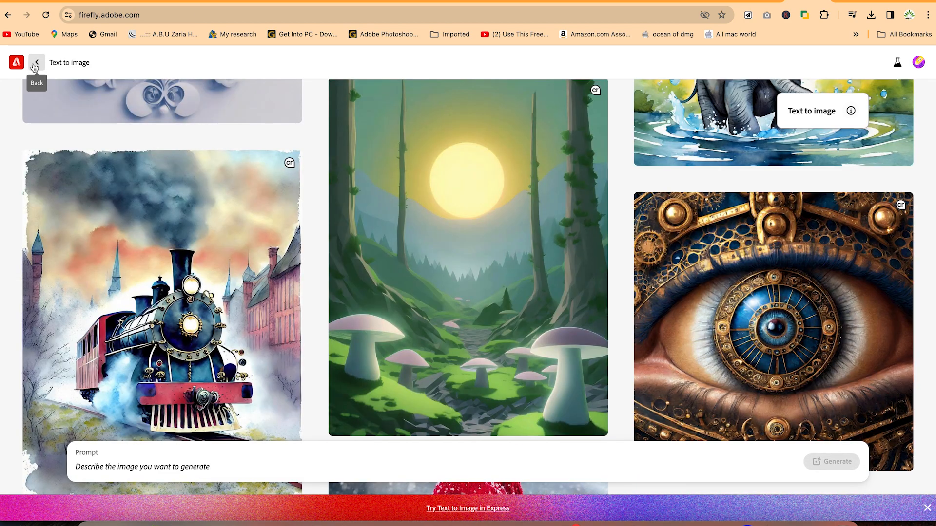
pyautogui.click(37, 63)
pyautogui.scroll(-4, 212, 292)
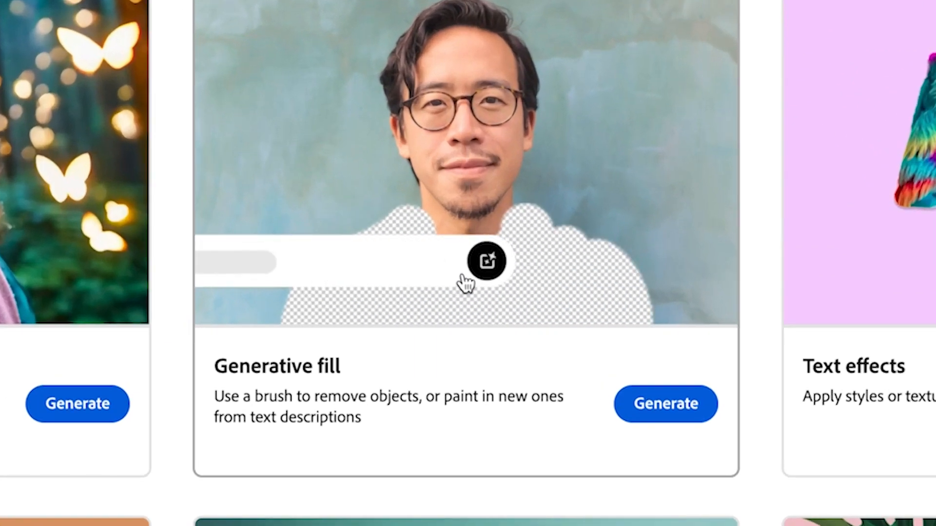
pyautogui.click(669, 399)
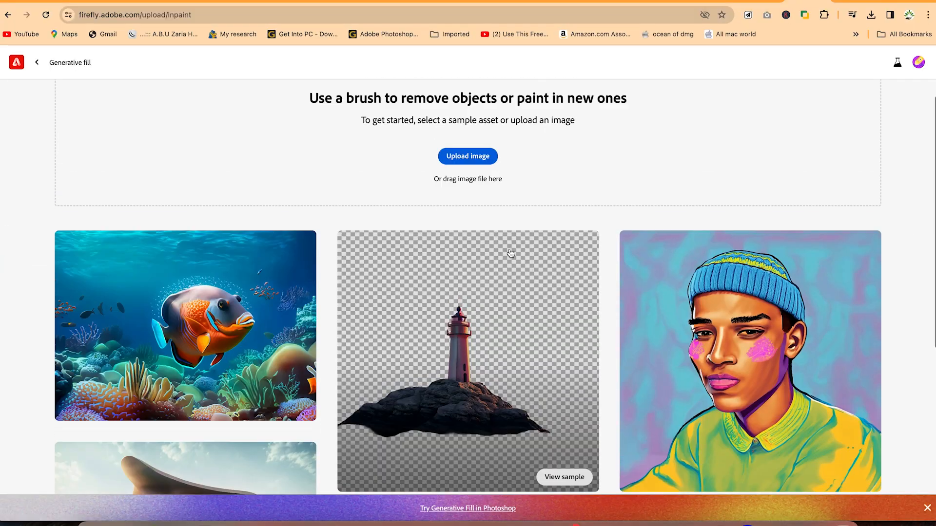
pyautogui.scroll(1, 509, 248)
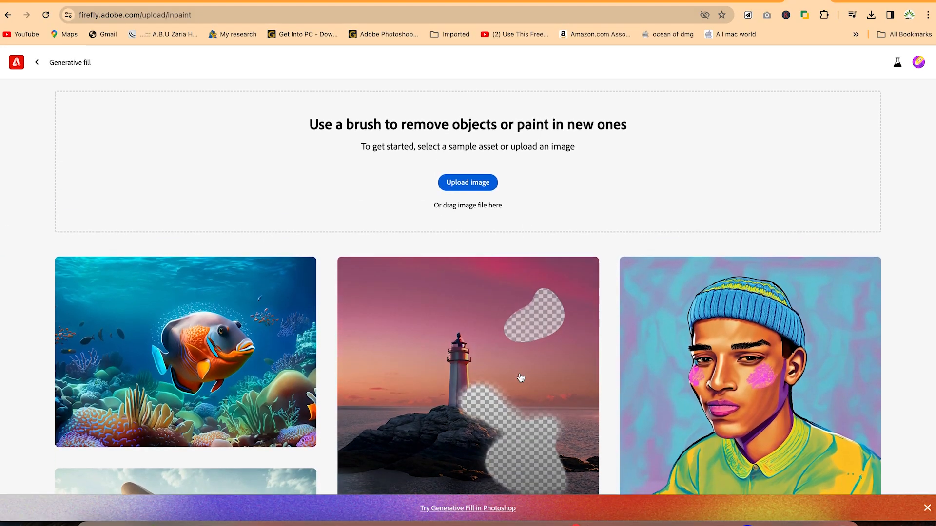
# Browse the Generative fill samples and upload the Pexels photo of the man with the laptop from the Downloads folder
pyautogui.scroll(-6, 520, 378)
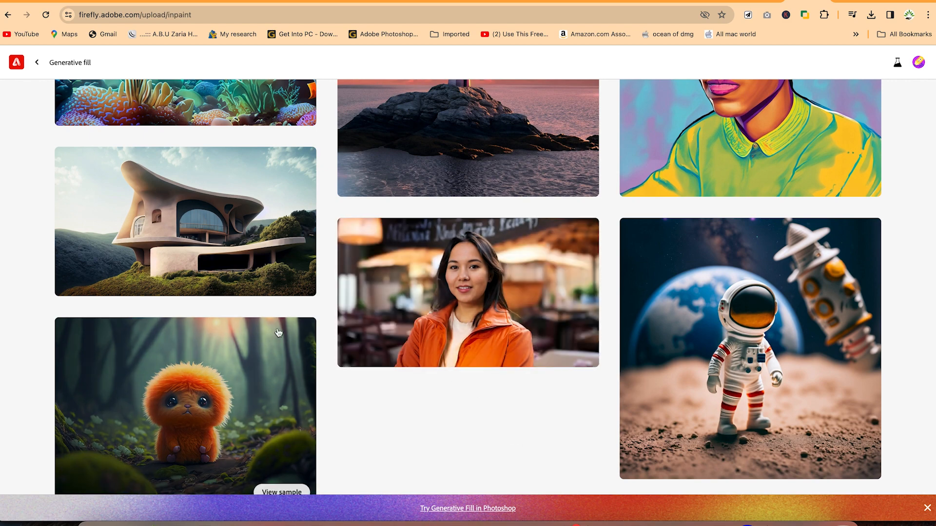
pyautogui.scroll(7, 666, 256)
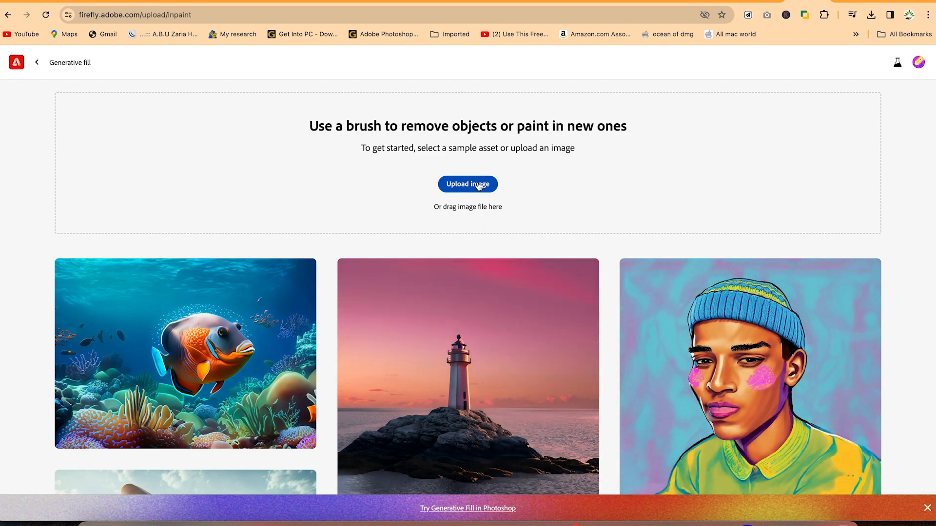
pyautogui.click(478, 185)
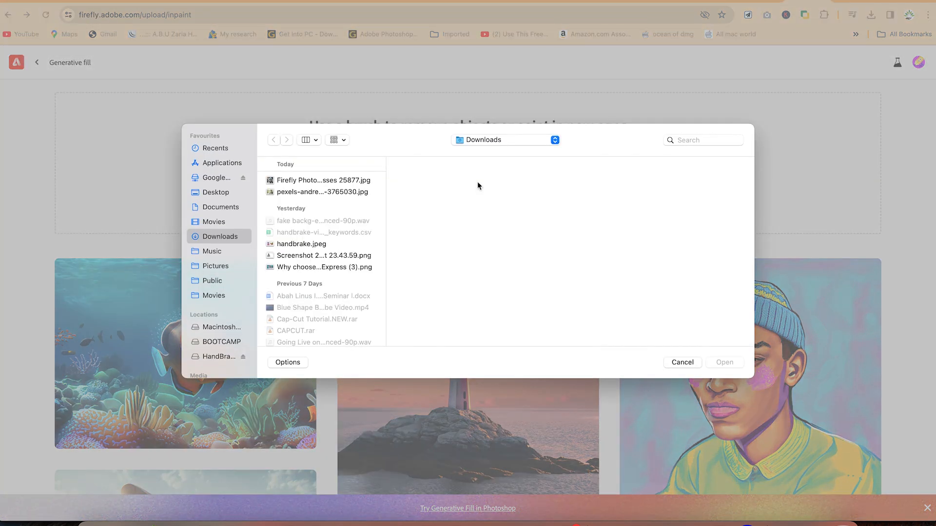
pyautogui.click(321, 192)
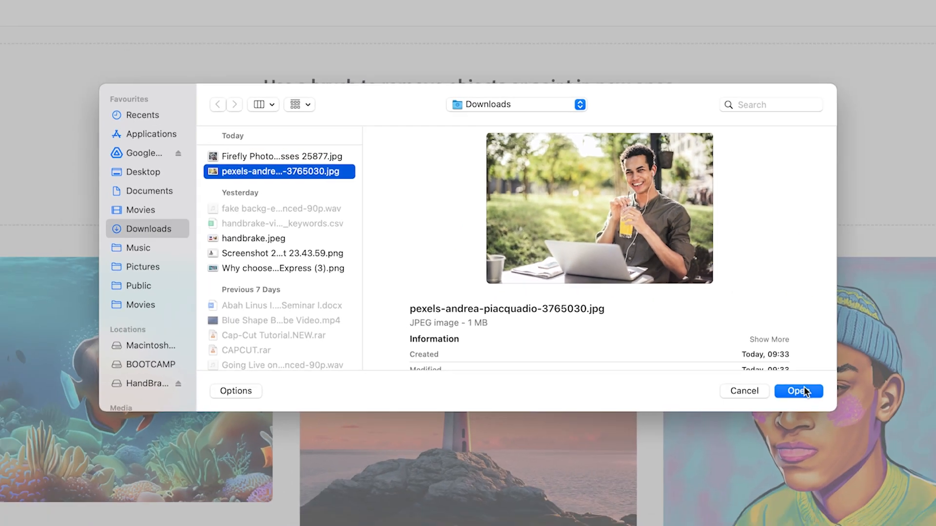
pyautogui.click(802, 391)
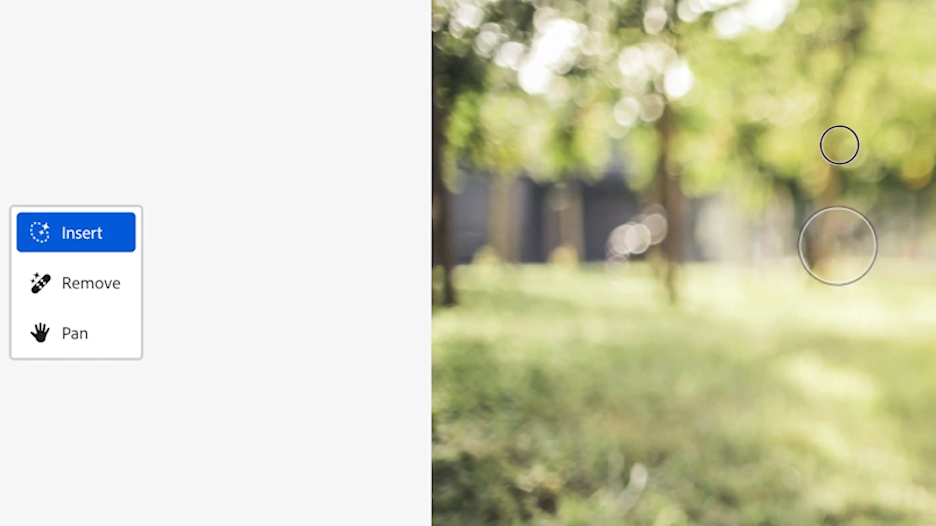
# Try an Insert brush stroke on the blurred trees and set the brush size to 35%
pyautogui.moveTo(837, 246); pyautogui.dragTo(839, 144)
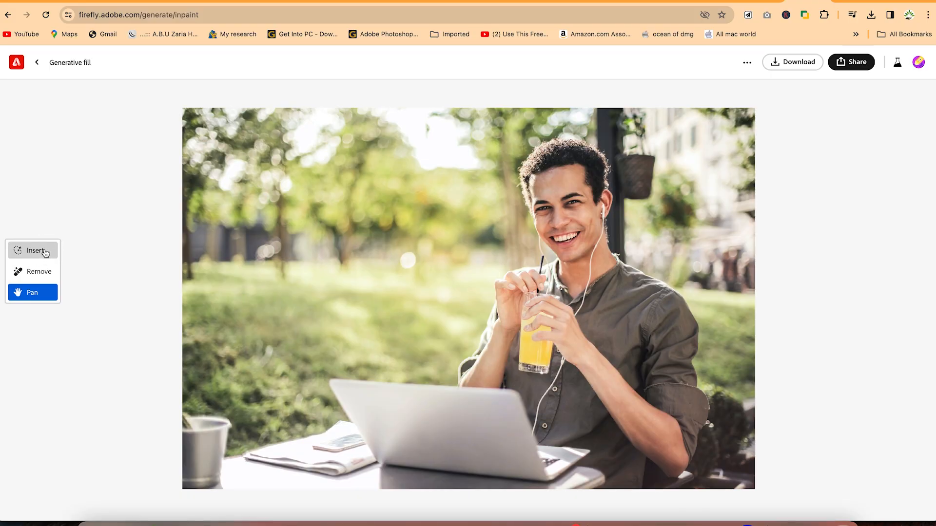
pyautogui.click(45, 244)
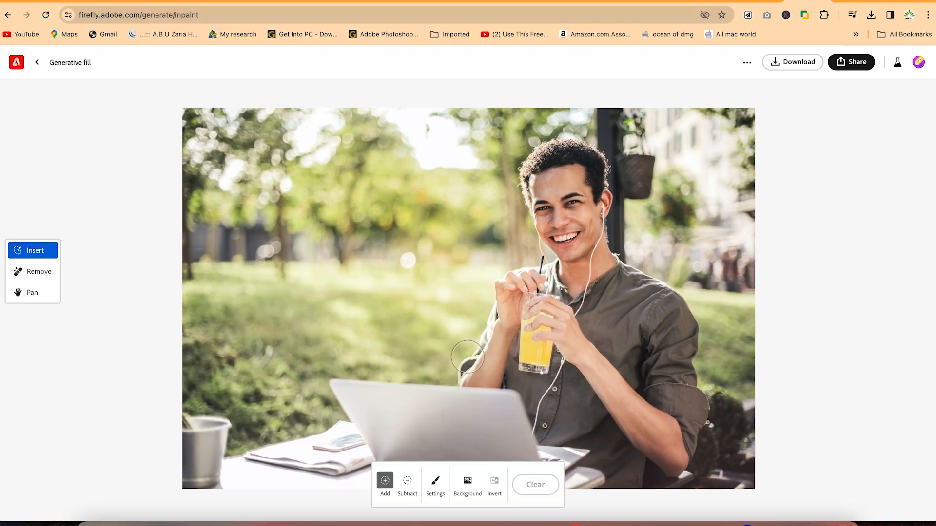
pyautogui.click(436, 482)
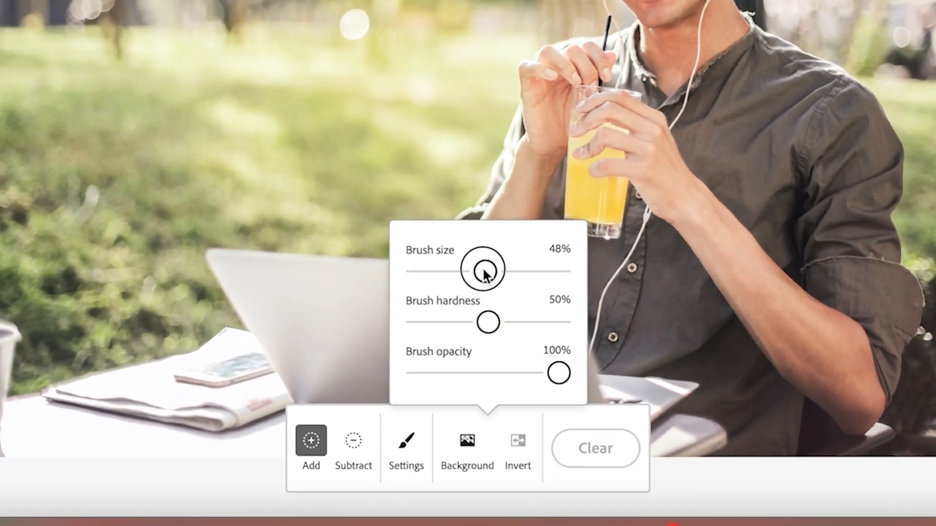
pyautogui.moveTo(484, 273); pyautogui.dragTo(437, 271)
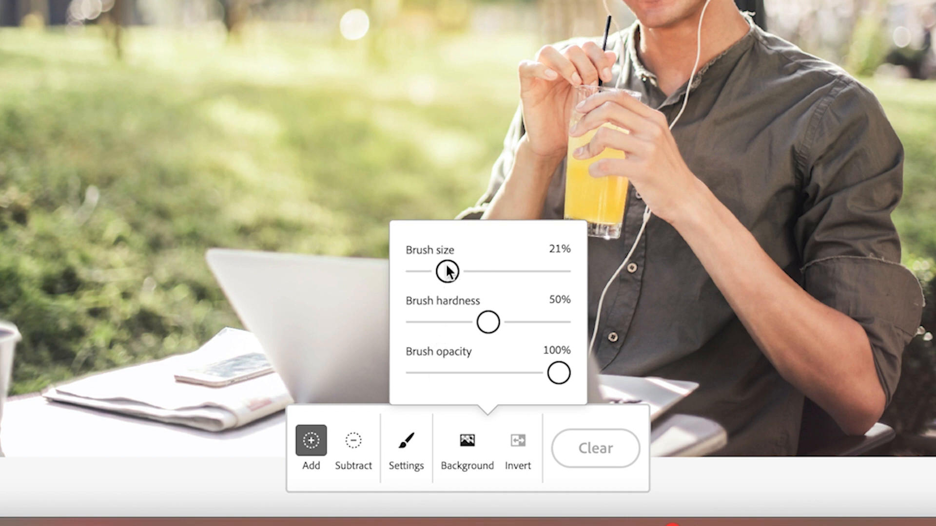
pyautogui.moveTo(447, 271); pyautogui.dragTo(466, 271)
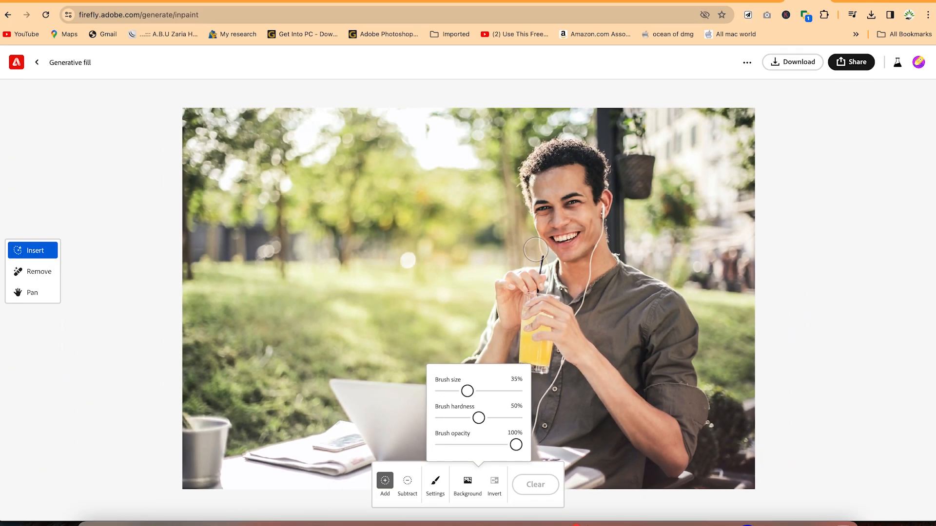
pyautogui.click(412, 450)
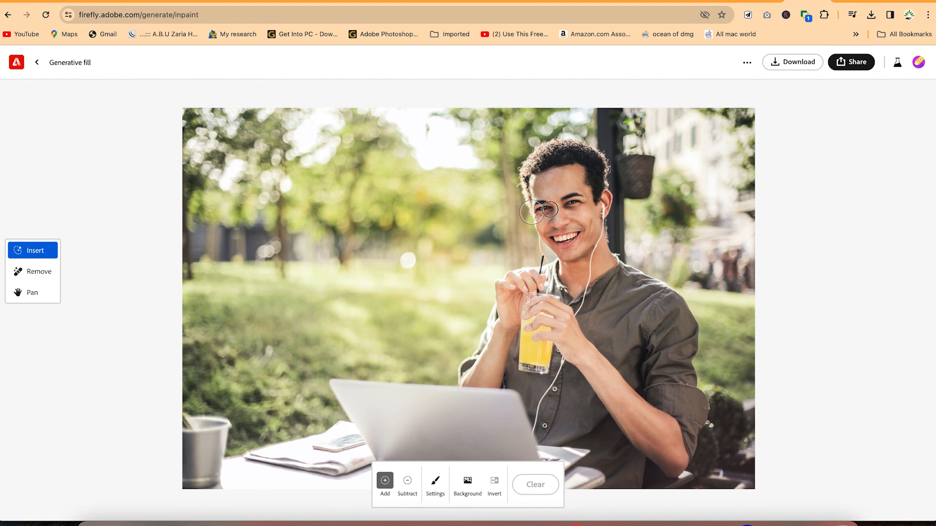
# Brush over the man's eyes with Insert and generate a fill from the prompt "sunglasses"
pyautogui.moveTo(550, 210)
pyautogui.mouseDown()
pyautogui.moveTo(679, 189)
pyautogui.moveTo(625, 196)
pyautogui.mouseUp()
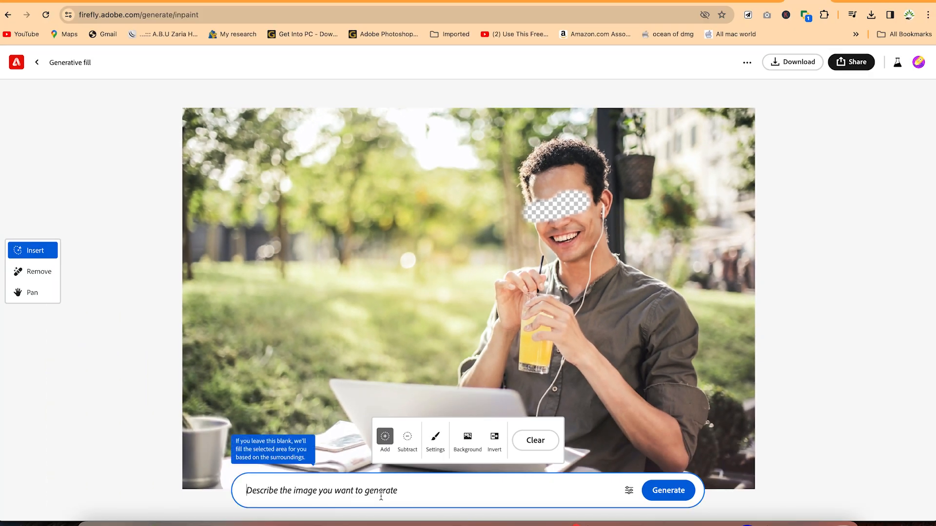
pyautogui.write('sunglas')
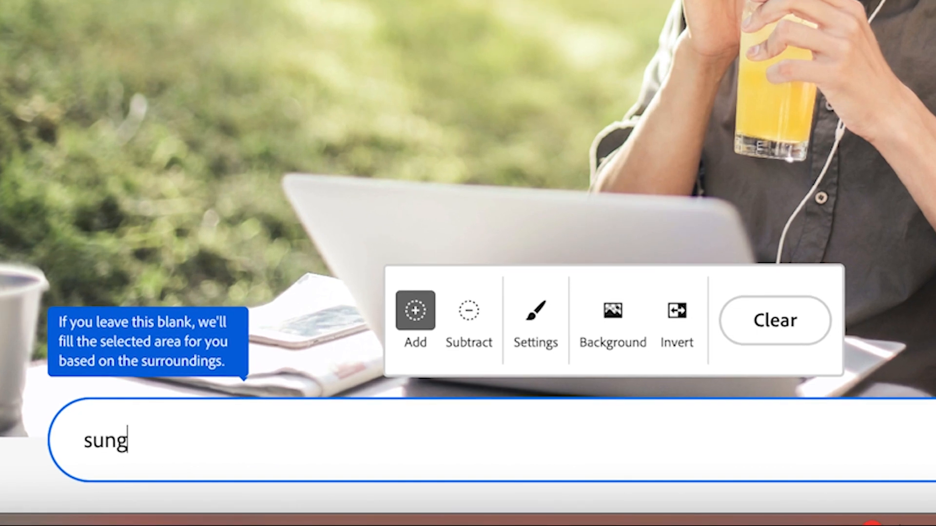
pyautogui.write('ses')
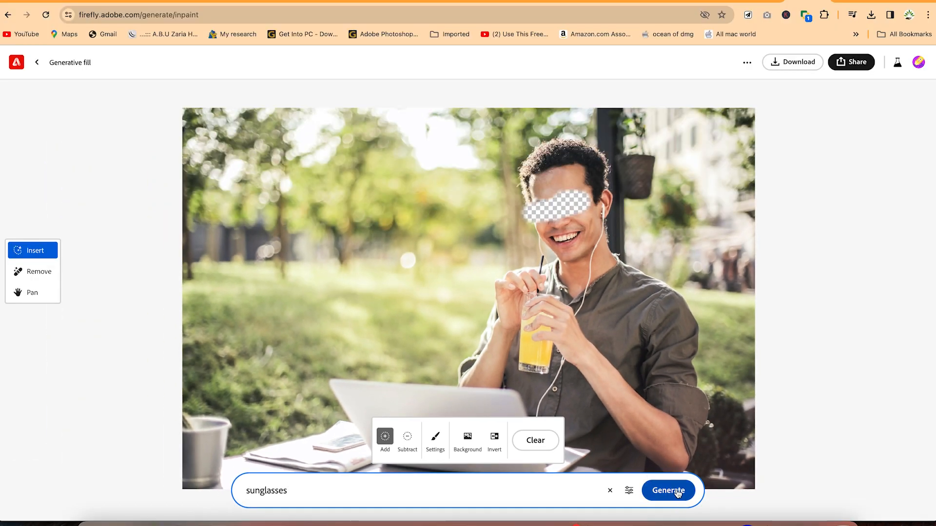
pyautogui.click(677, 491)
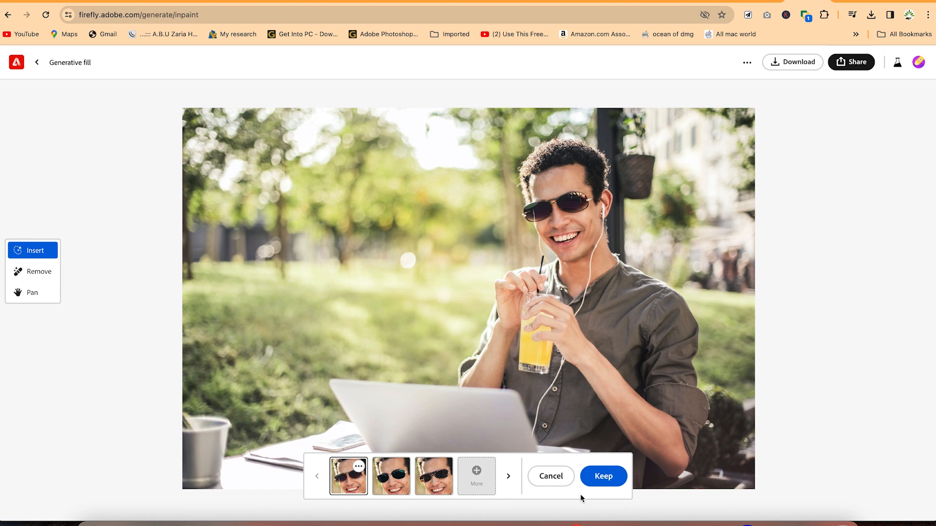
# Compare the sunglasses variations and keep the second one
pyautogui.click(398, 482)
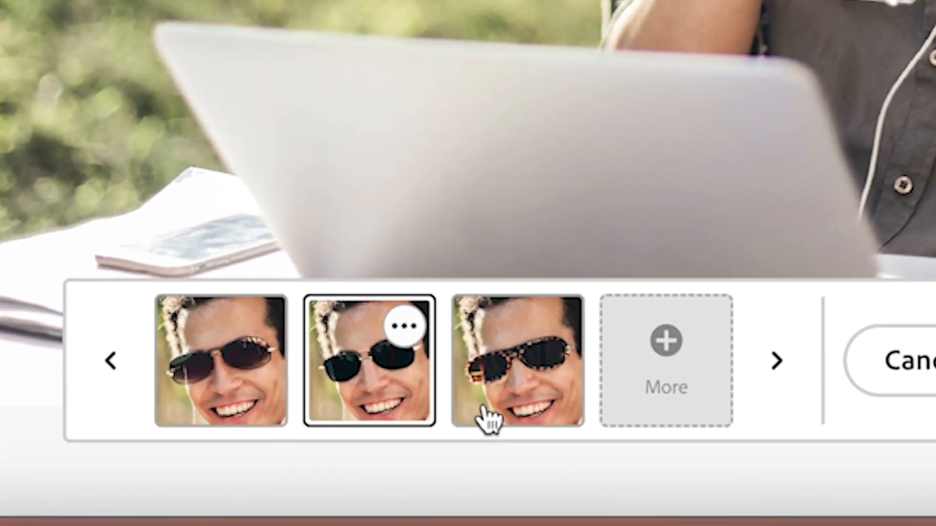
pyautogui.click(552, 404)
pyautogui.click(356, 379)
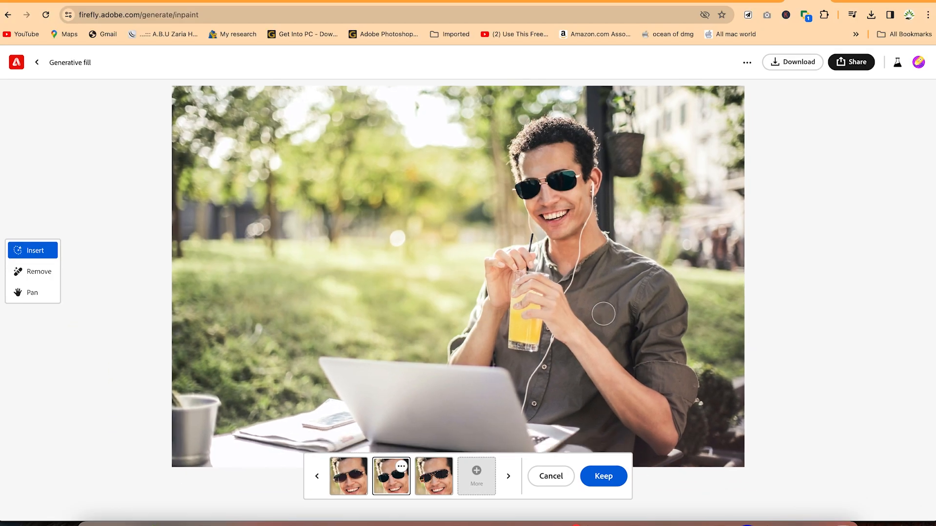
pyautogui.click(604, 476)
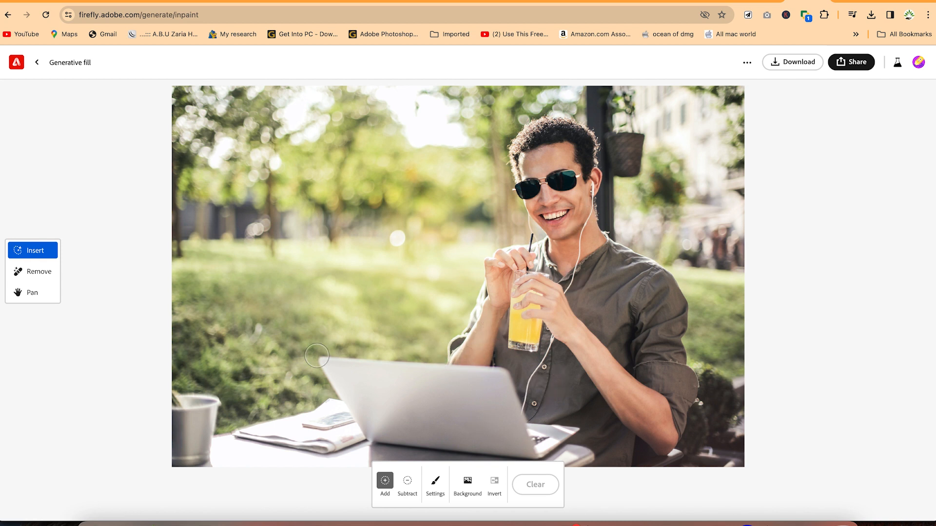
# Brush over the metal bucket at the table's edge with the Remove tool and remove it
pyautogui.click(45, 274)
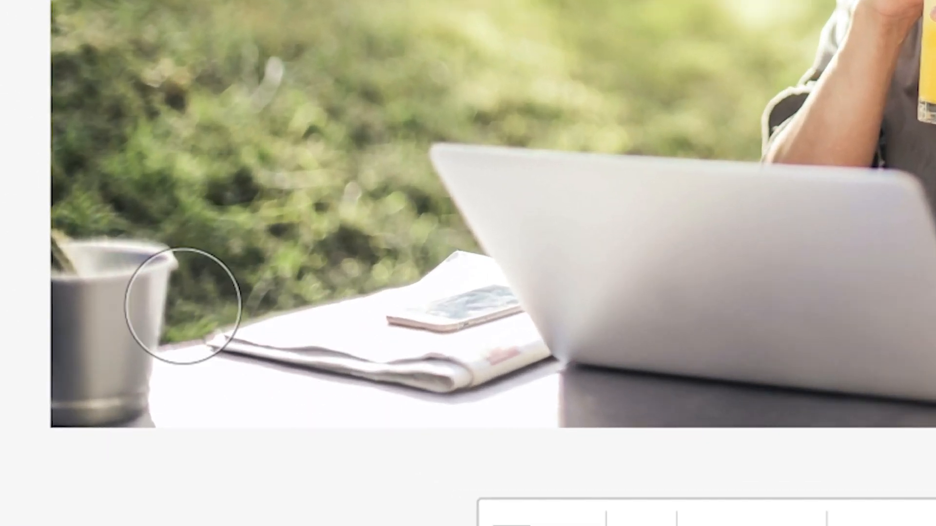
pyautogui.moveTo(109, 261)
pyautogui.mouseDown()
pyautogui.moveTo(135, 334)
pyautogui.moveTo(114, 401)
pyautogui.moveTo(87, 329)
pyautogui.moveTo(71, 236)
pyautogui.moveTo(80, 422)
pyautogui.mouseUp()
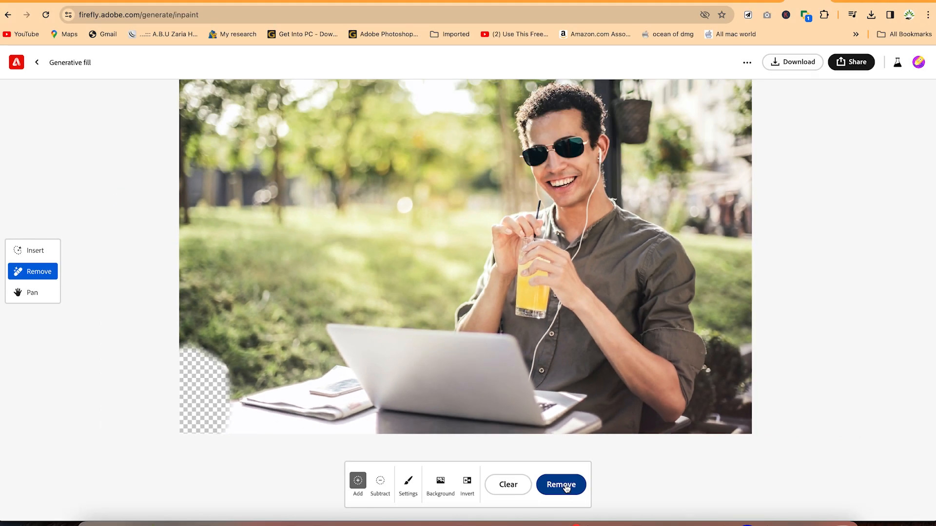
pyautogui.click(566, 489)
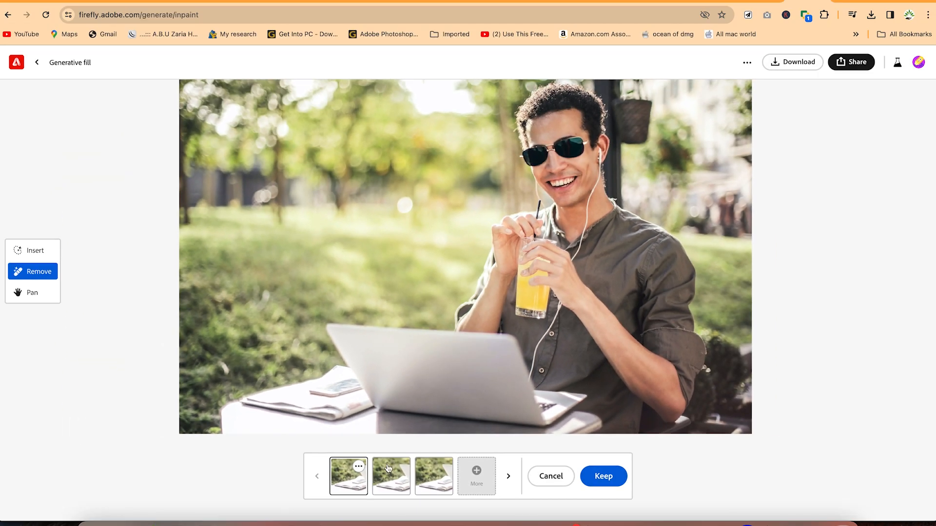
# Compare the bucket removal variations and keep the first one
pyautogui.click(387, 481)
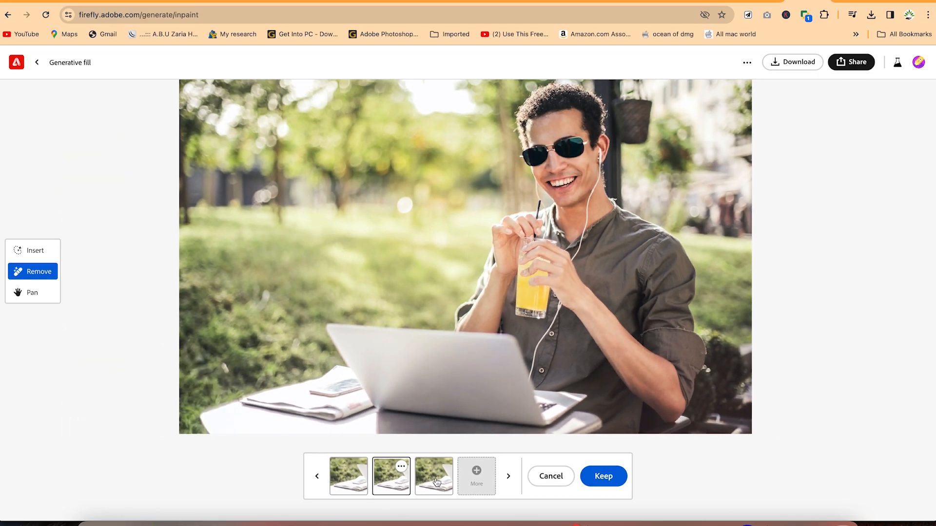
pyautogui.click(436, 482)
pyautogui.click(385, 485)
pyautogui.click(357, 485)
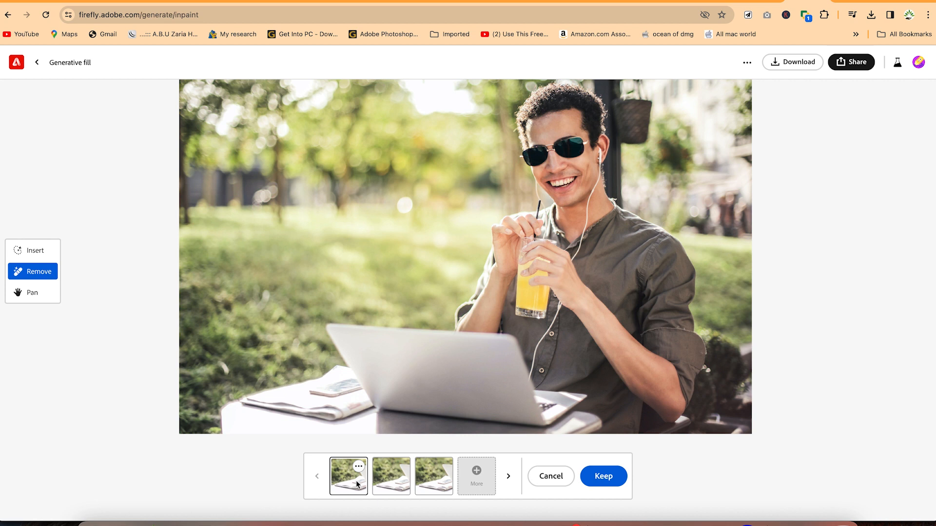
pyautogui.click(602, 480)
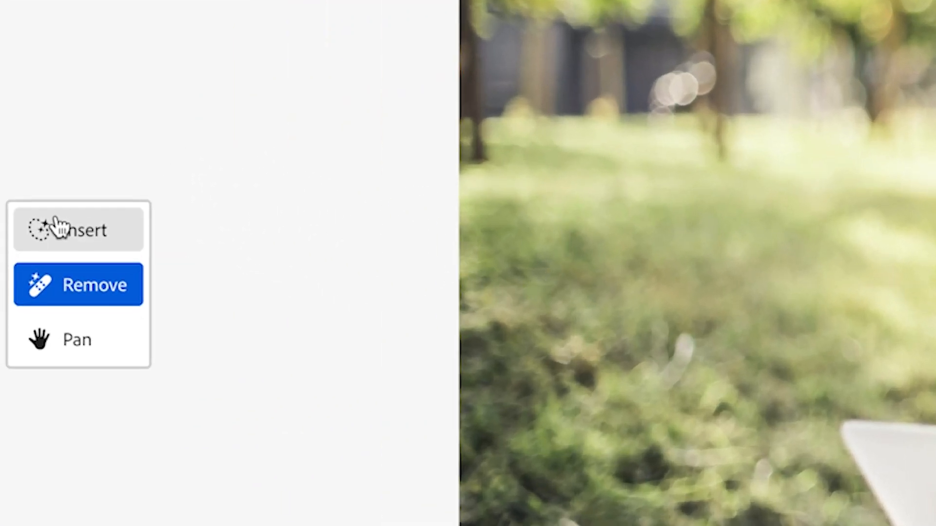
# Mask out the photo's background with Insert and generate a new one from the prompt "put him in a well decorated room"
pyautogui.click(58, 226)
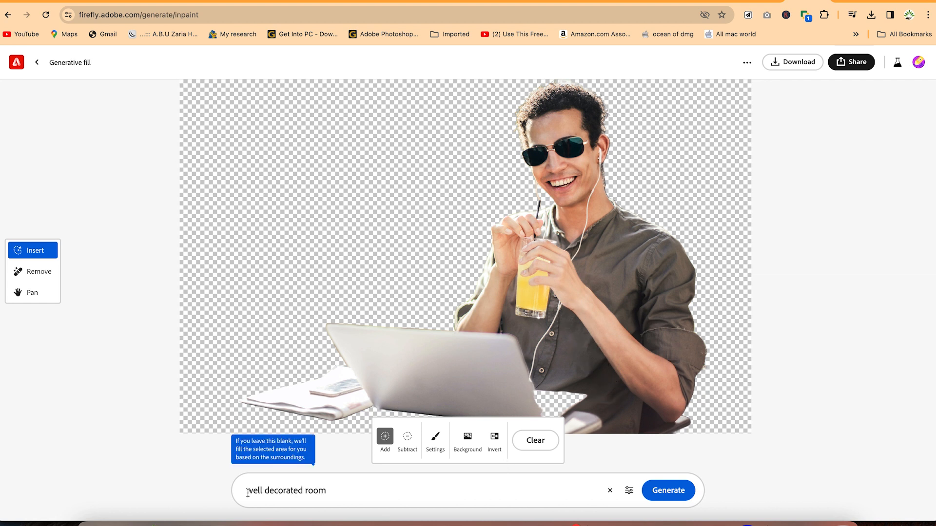
pyautogui.click(249, 494)
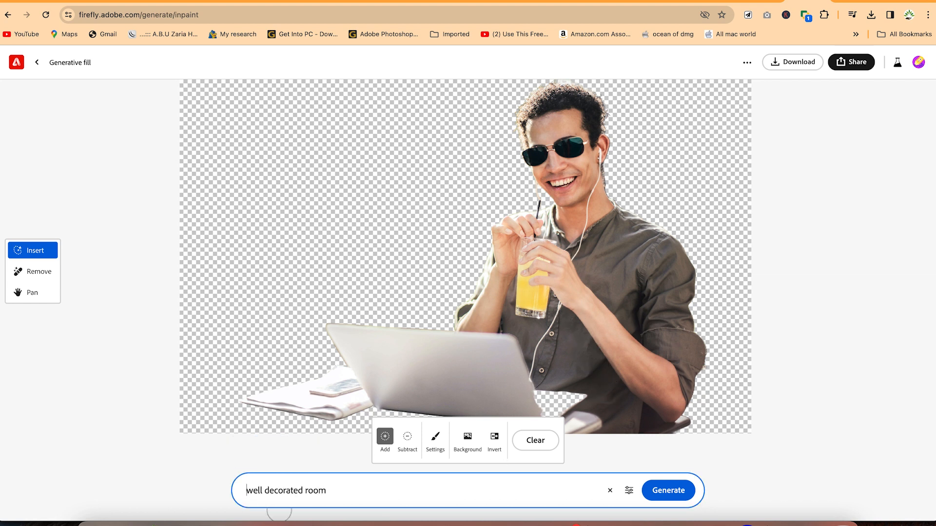
pyautogui.write('put him in ')
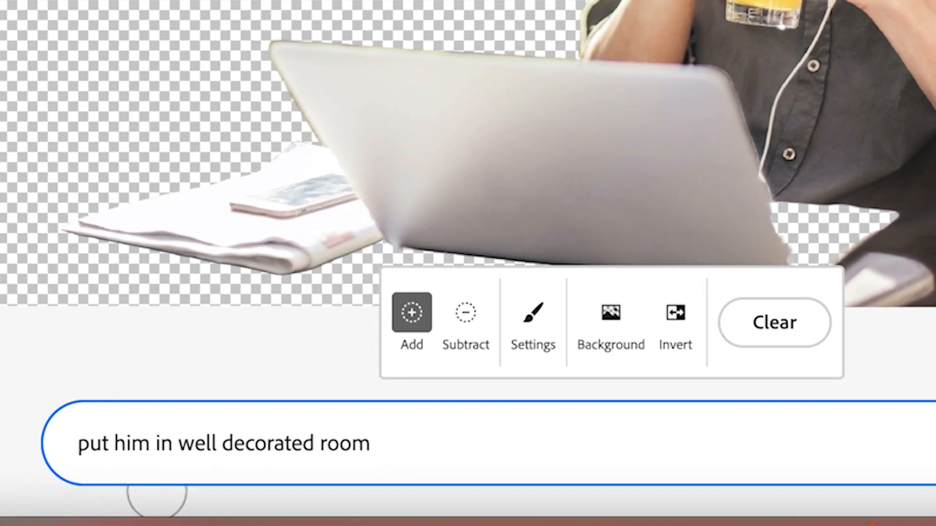
pyautogui.write('a')
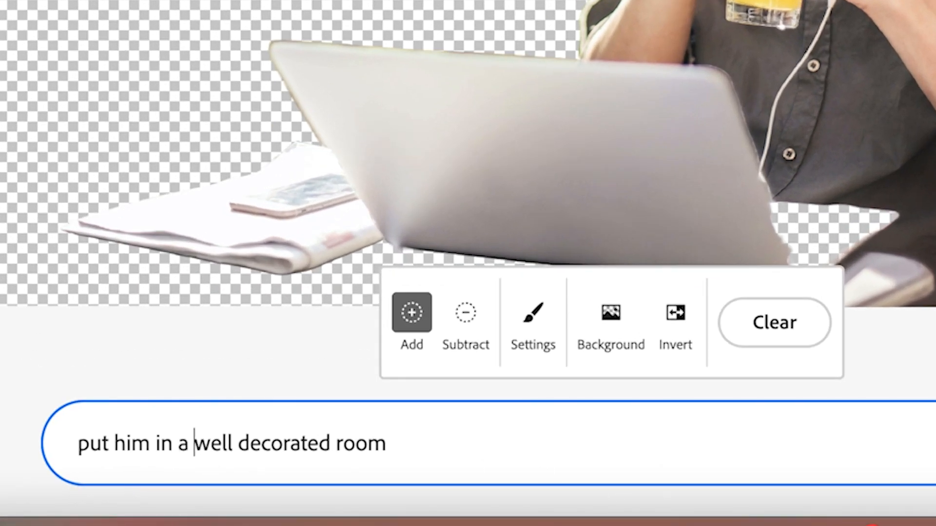
pyautogui.press('Return')
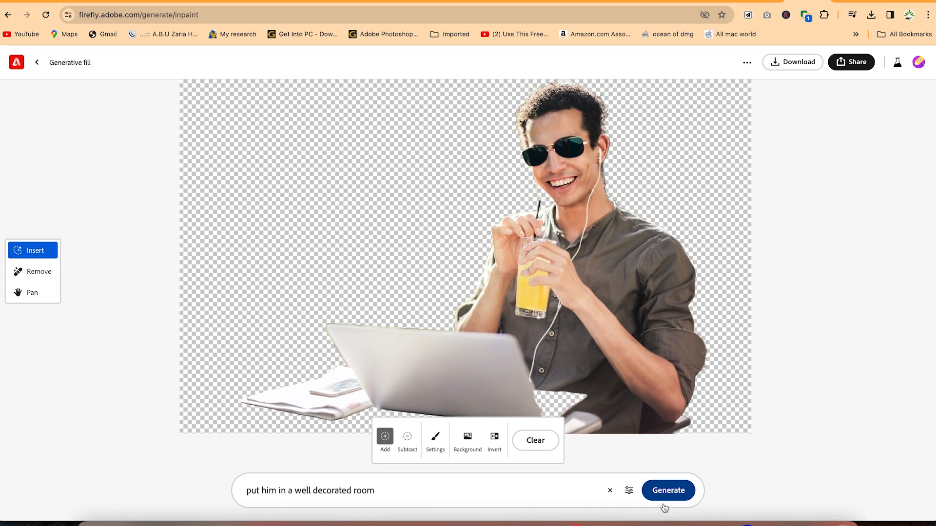
pyautogui.click(667, 486)
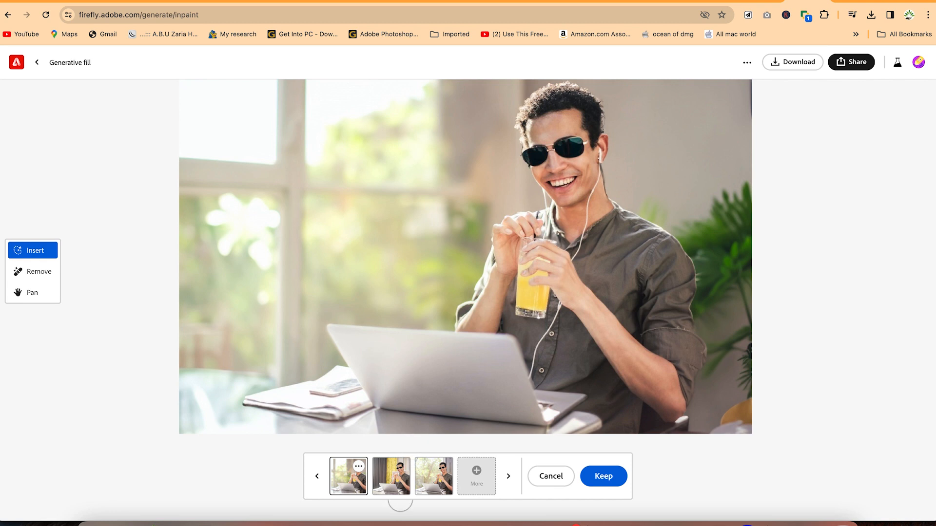
# Compare the room backgrounds and keep the second variation with the grey and yellow curtains
pyautogui.click(383, 487)
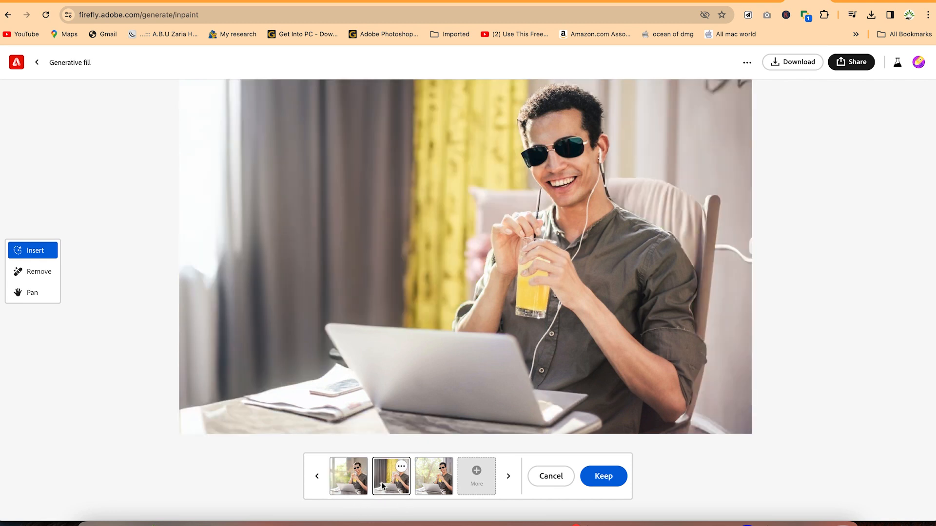
pyautogui.click(443, 482)
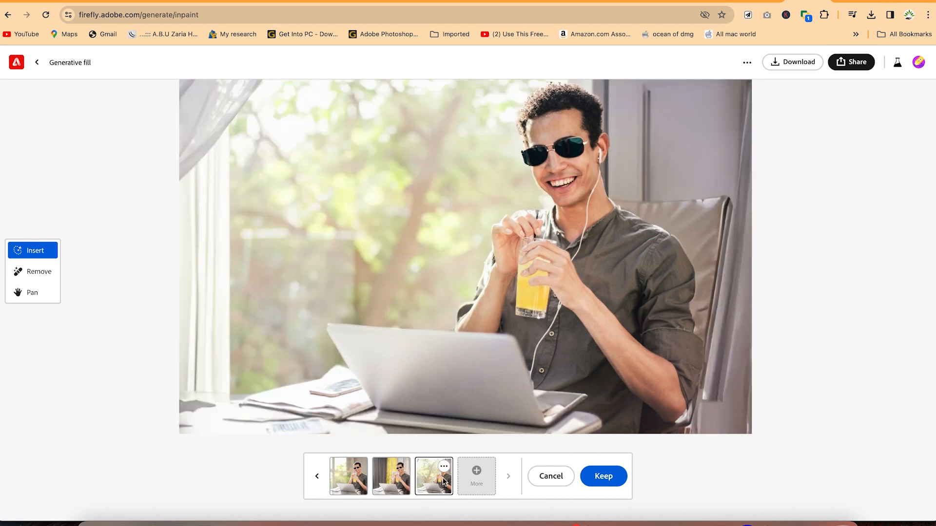
pyautogui.click(393, 482)
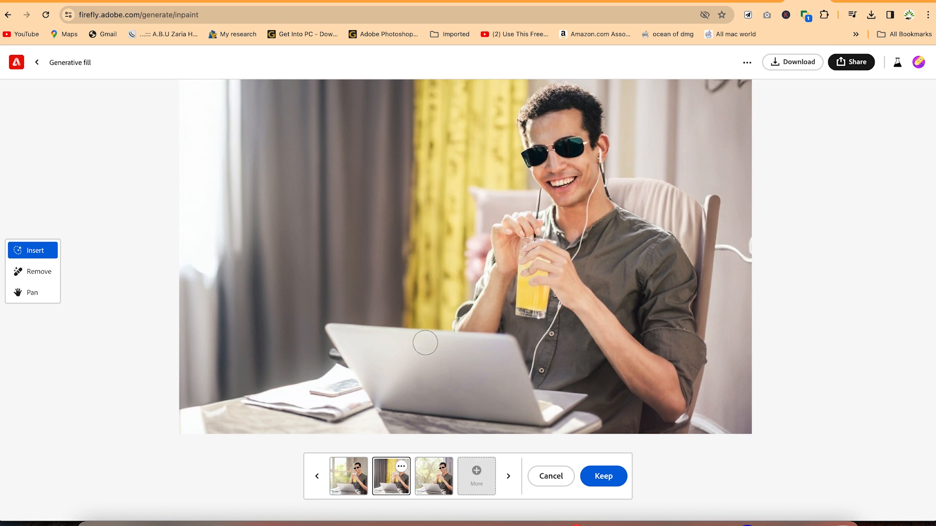
pyautogui.click(603, 478)
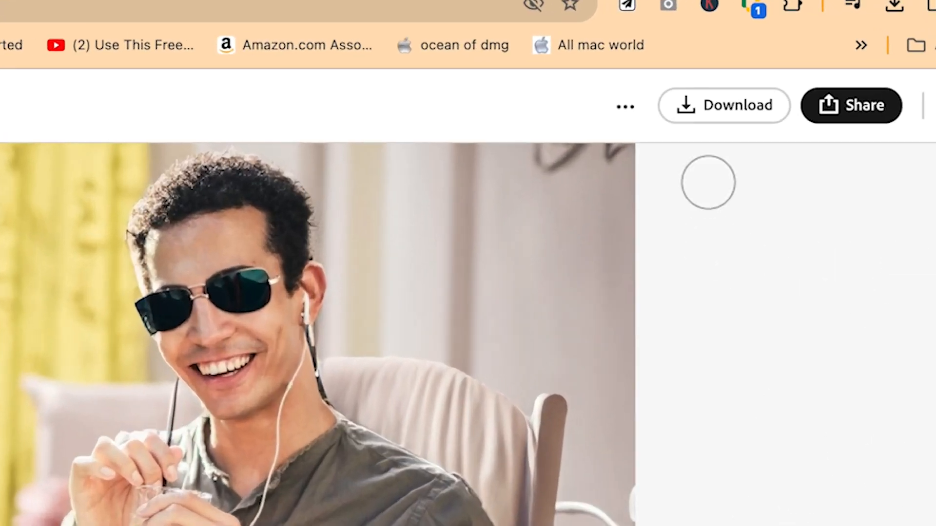
# Download the edited photo with Content Credentials applied and check the saved PNG in the Downloads folder
pyautogui.click(688, 99)
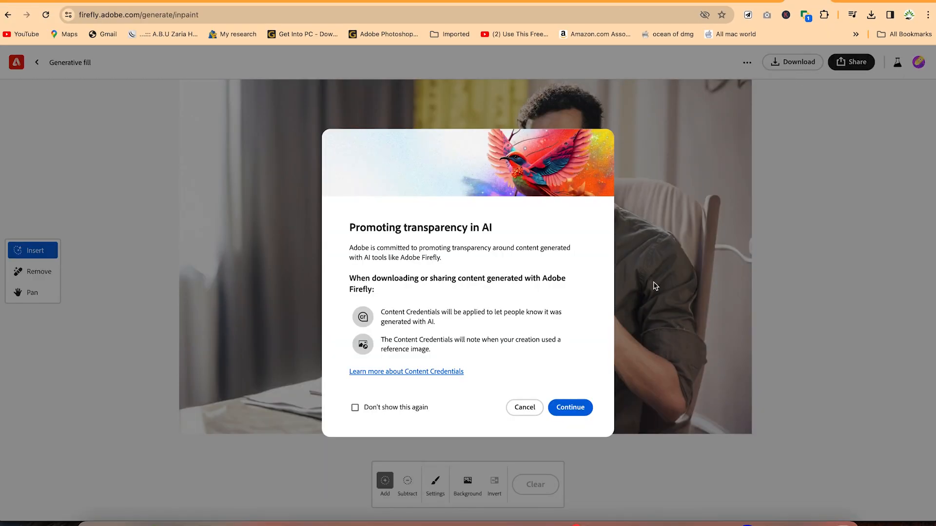
pyautogui.click(576, 408)
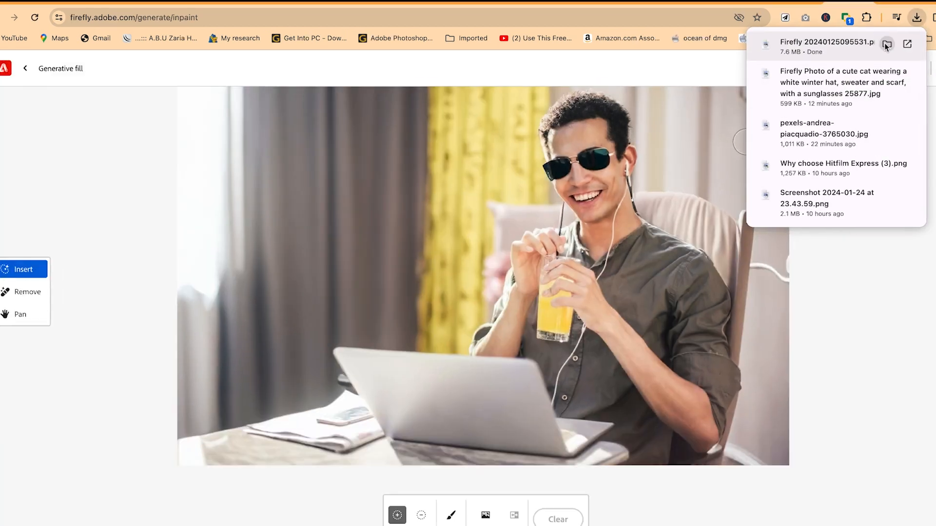
pyautogui.click(844, 39)
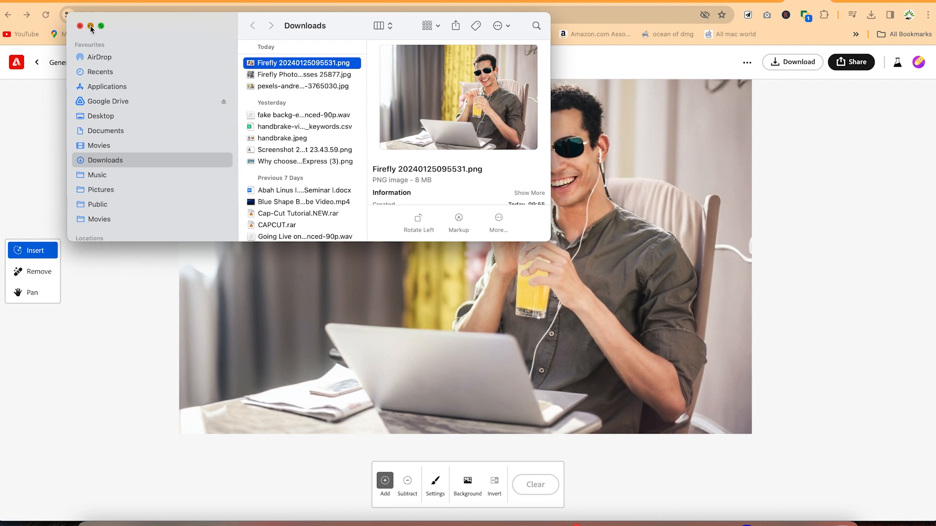
pyautogui.click(91, 26)
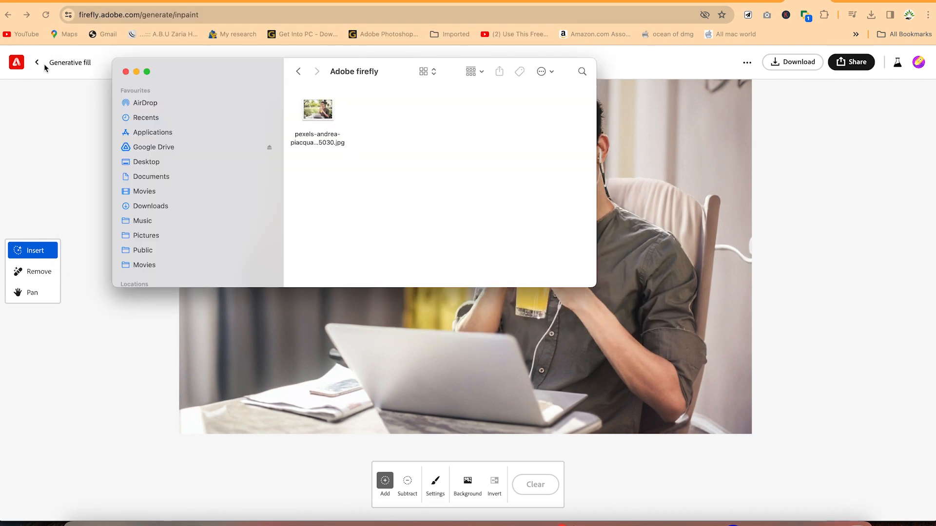
# Return from Generative fill to the Firefly home page, open Text effects and browse its sample lettering styles
pyautogui.click(44, 65)
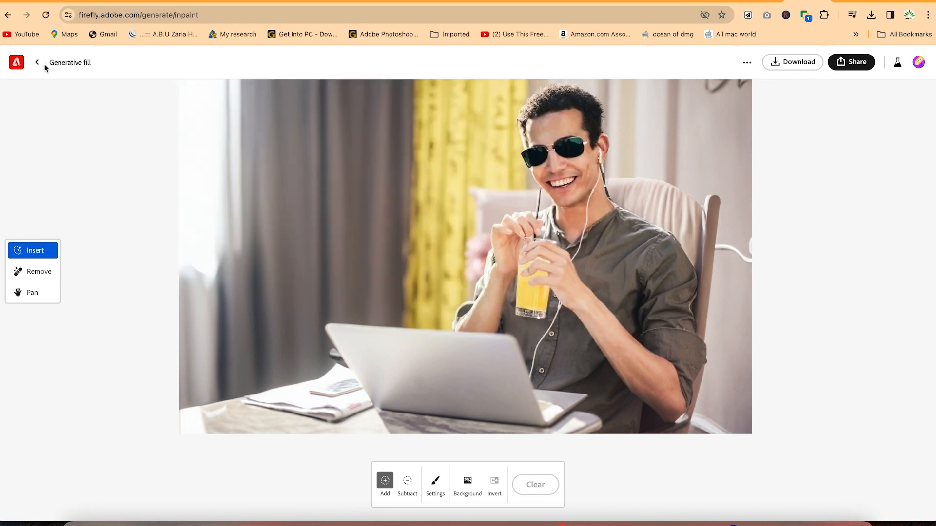
pyautogui.click(38, 63)
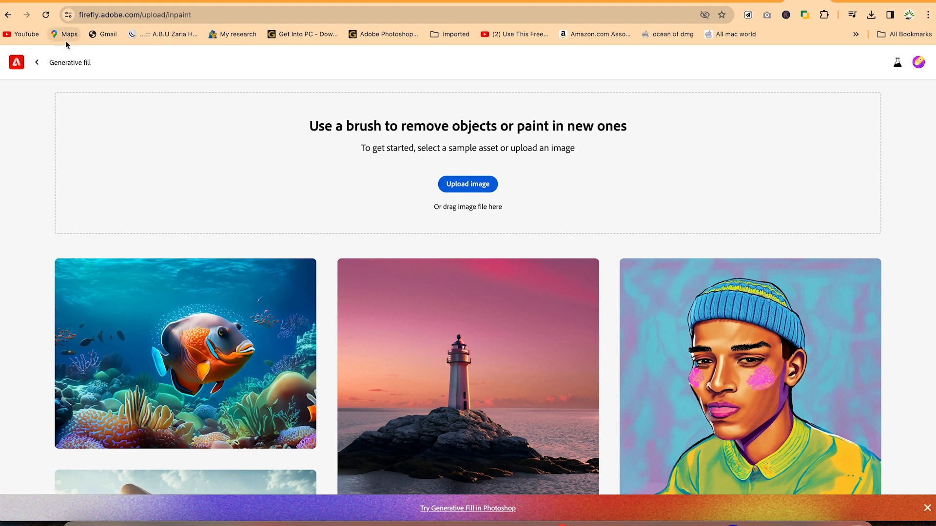
pyautogui.click(37, 62)
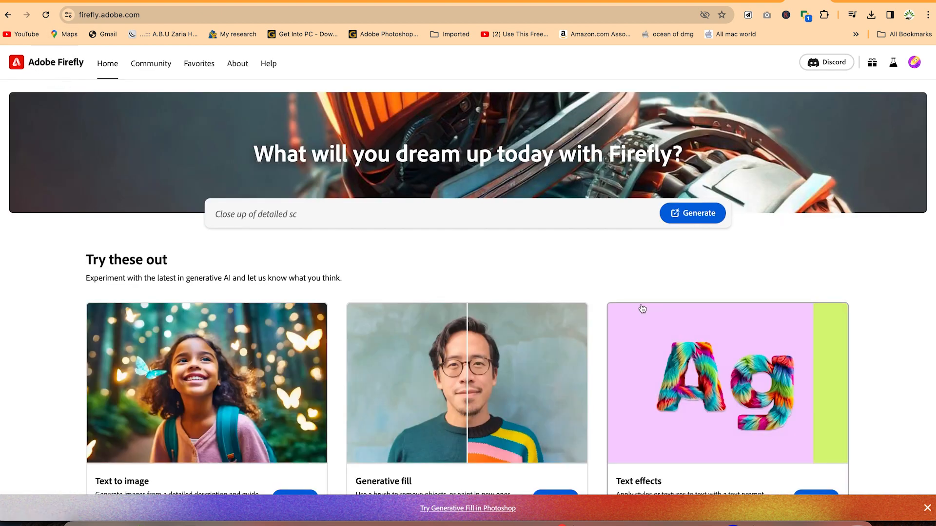
pyautogui.scroll(-2, 642, 308)
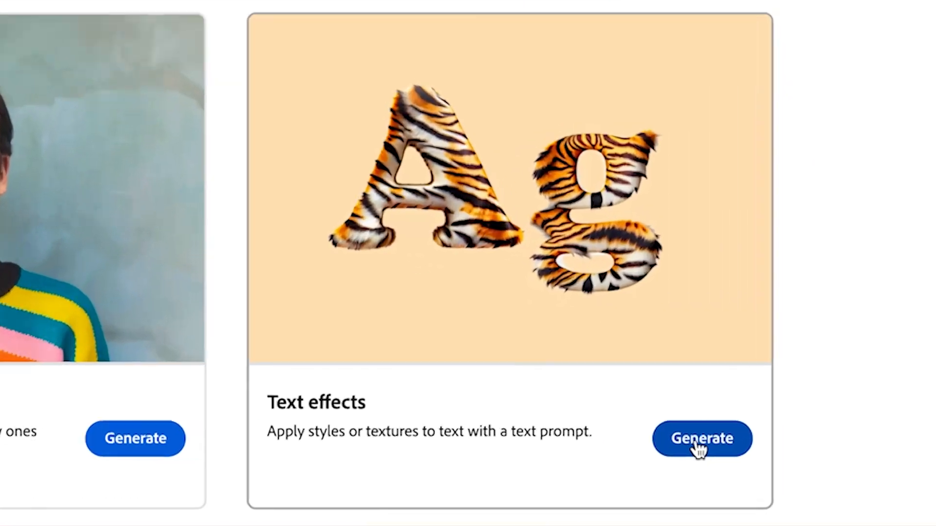
pyautogui.click(696, 443)
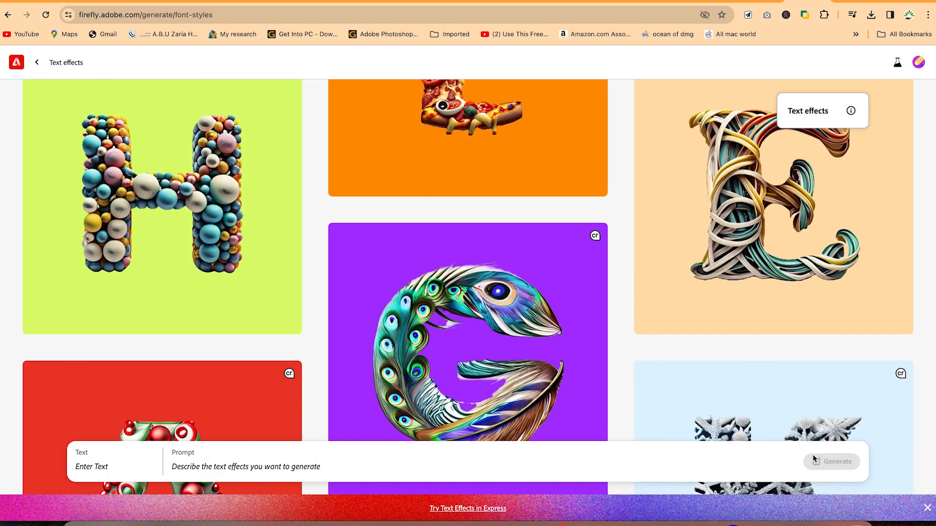
pyautogui.scroll(1, 676, 311)
pyautogui.scroll(2, 676, 310)
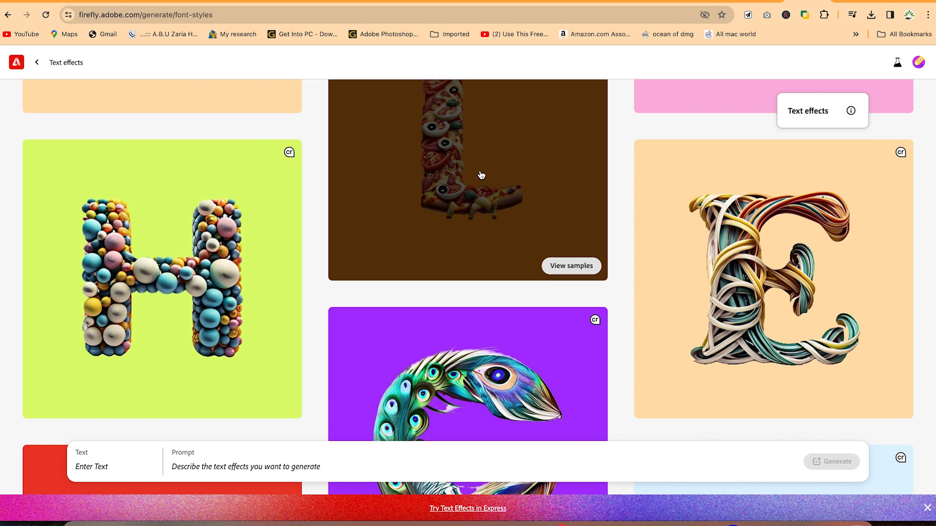
pyautogui.scroll(4, 473, 102)
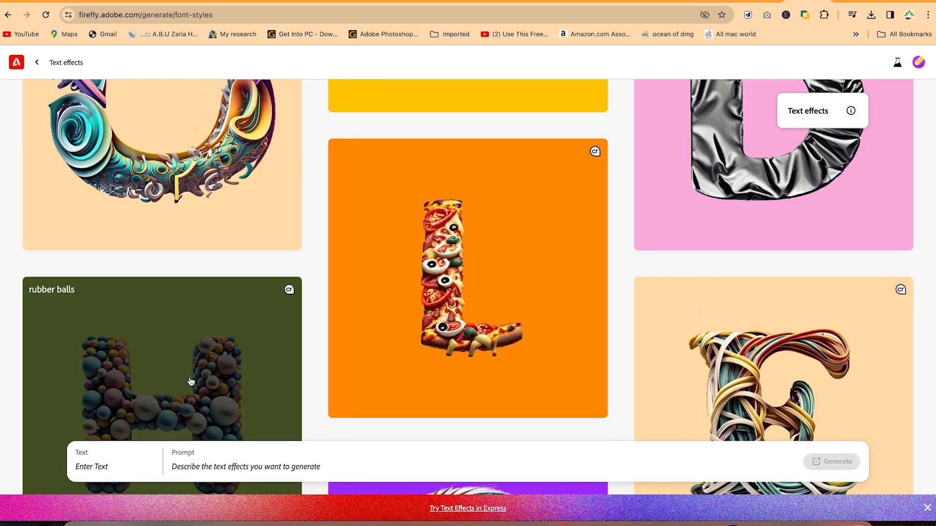
pyautogui.scroll(4, 156, 321)
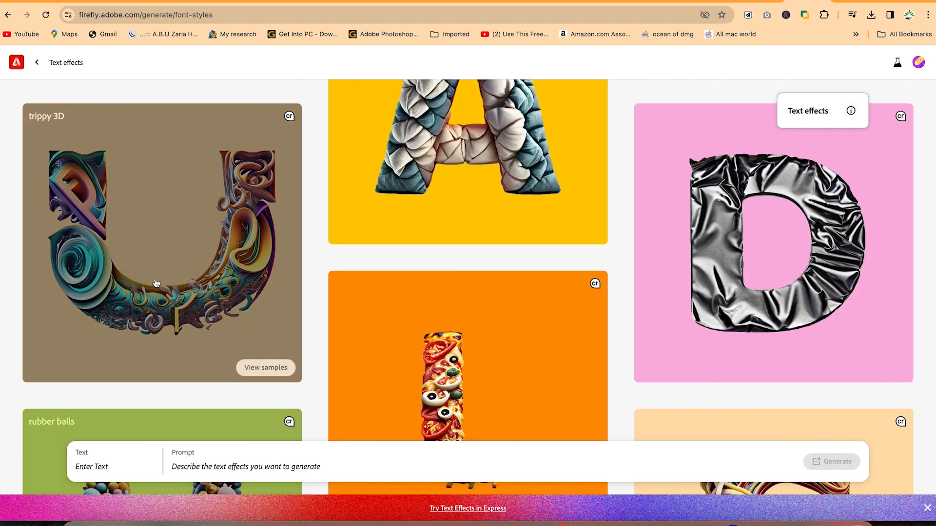
pyautogui.scroll(-9, 351, 259)
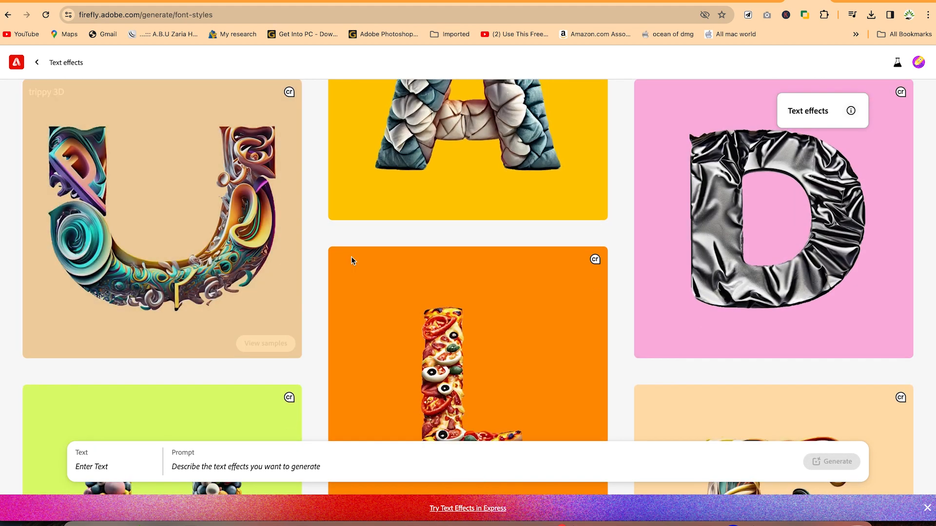
# Generate a text effect for the word "Welcome" from the prompt "Lion skin"
pyautogui.click(102, 467)
pyautogui.write('We')
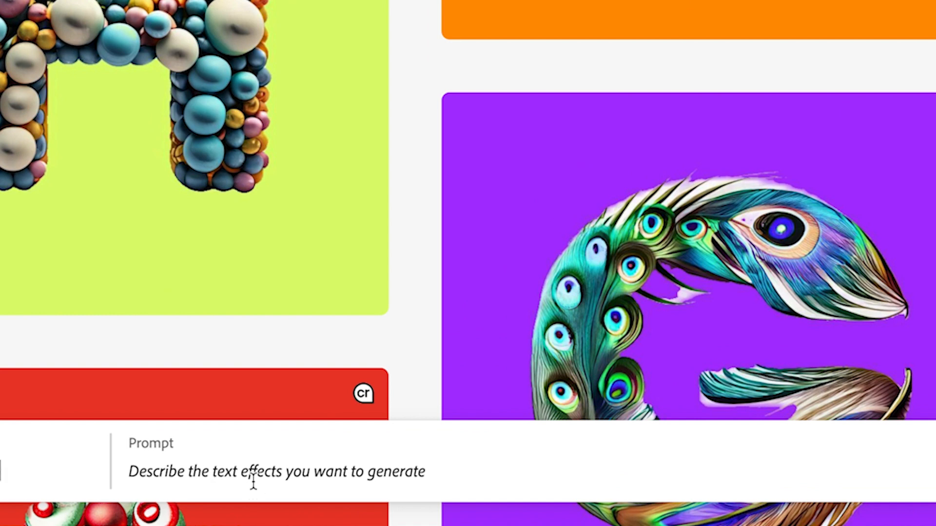
pyautogui.click(253, 482)
pyautogui.write('Lion co')
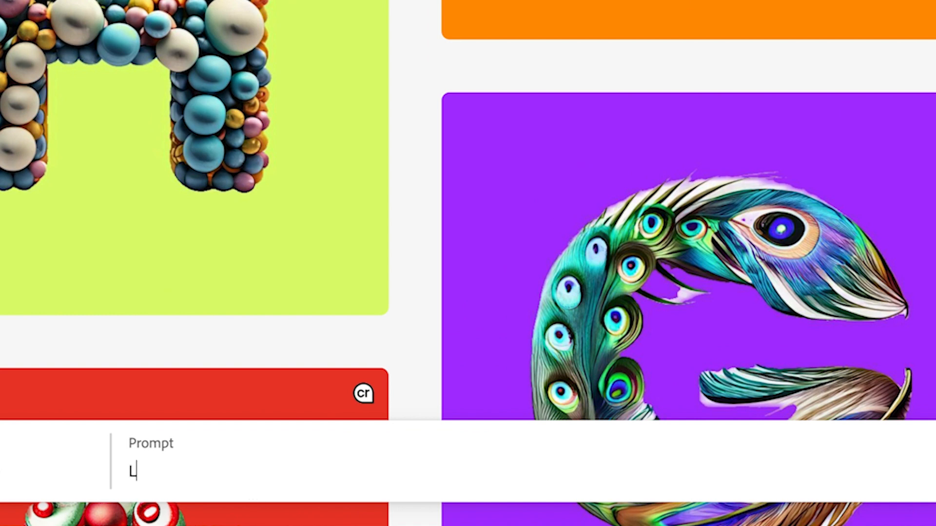
pyautogui.press('BackSpace')
pyautogui.press('BackSpace')
pyautogui.write('skin')
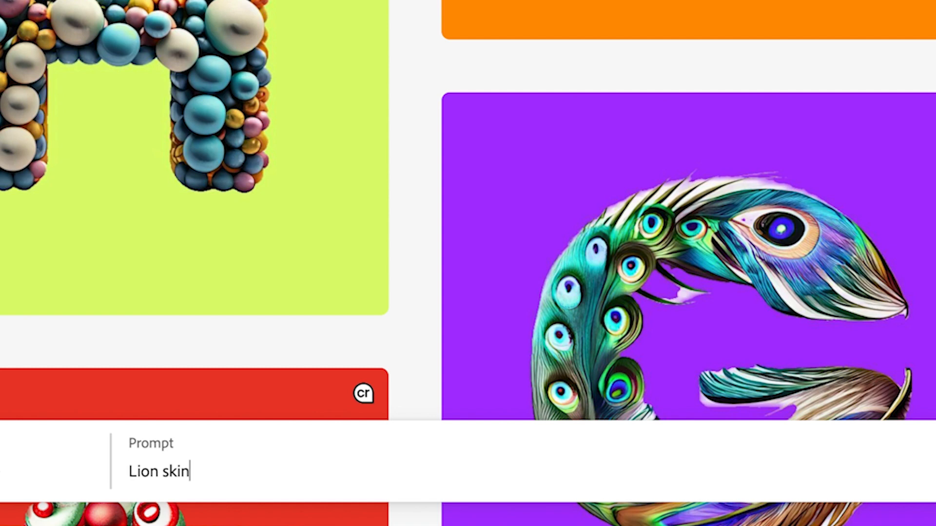
pyautogui.press('Return')
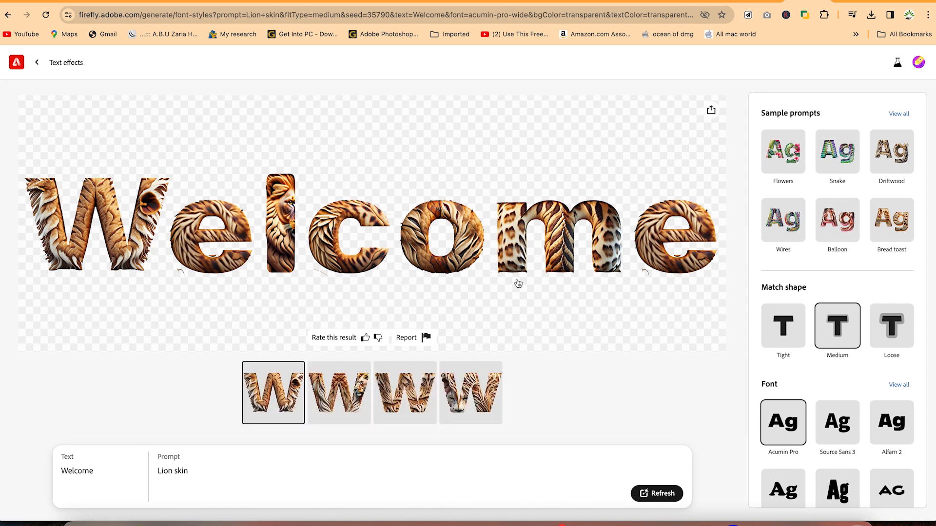
# Compare the second and third lion skin variations, keep the third, and review the match shape, font and color options
pyautogui.click(333, 390)
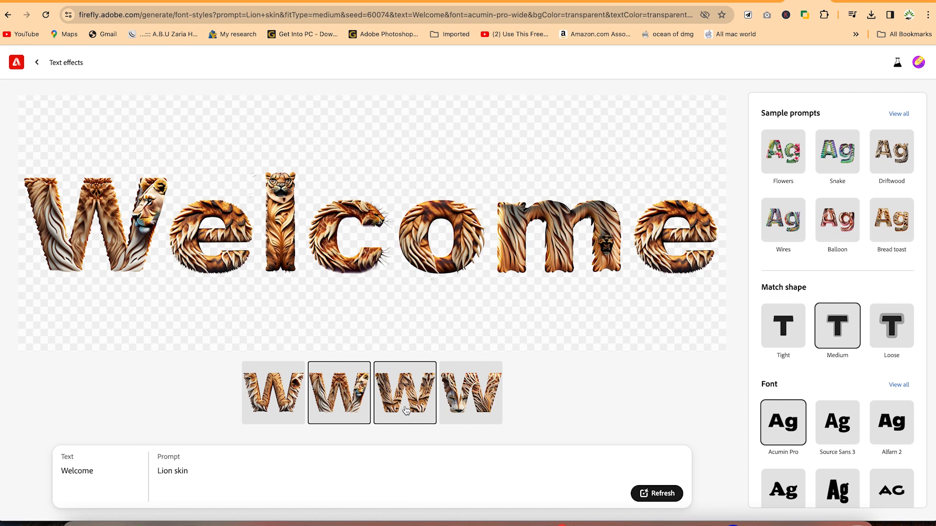
pyautogui.click(405, 411)
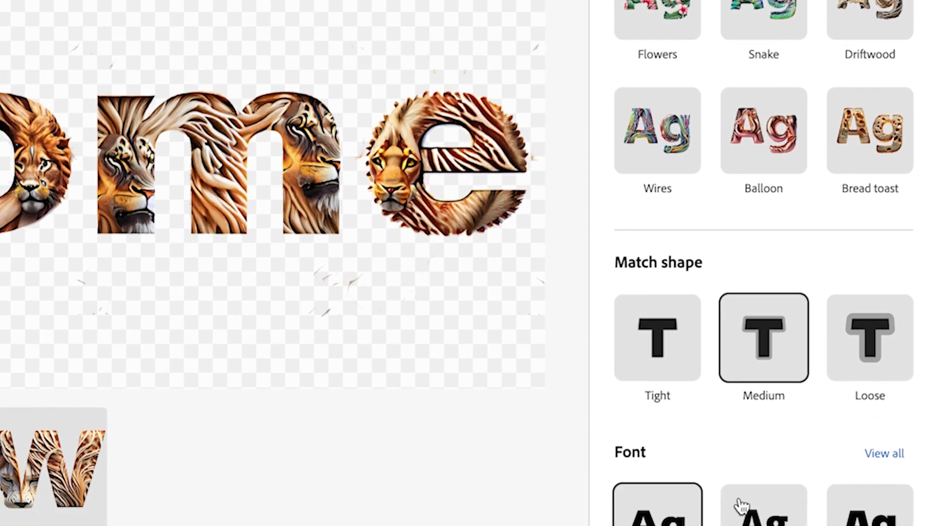
pyautogui.scroll(-4, 741, 316)
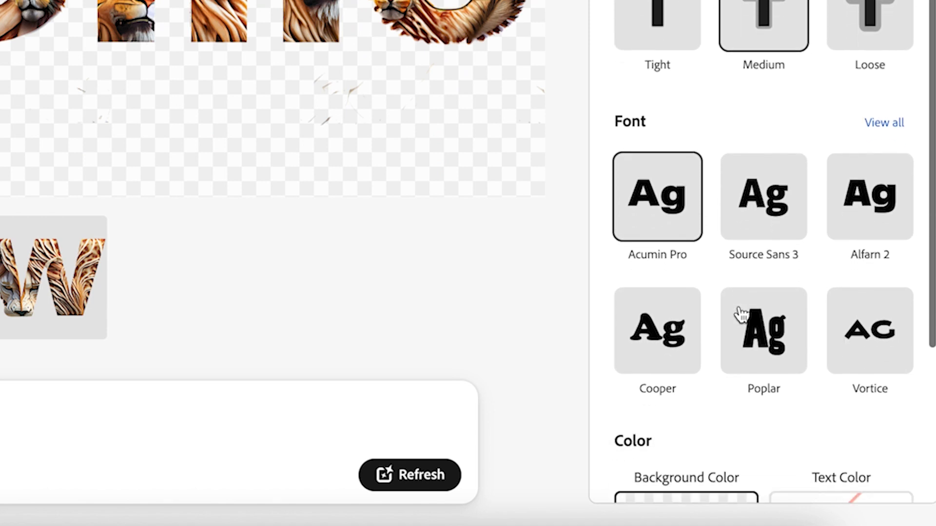
pyautogui.scroll(-4, 741, 315)
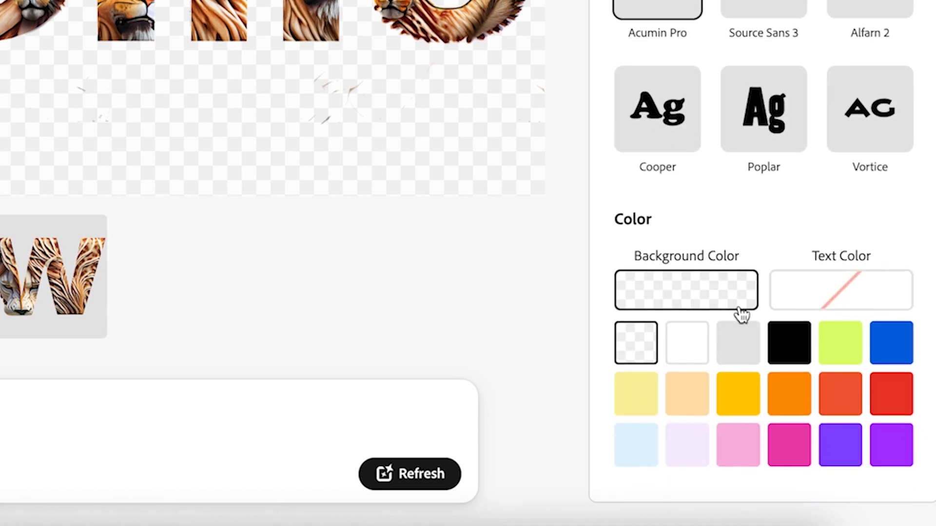
pyautogui.scroll(5, 742, 314)
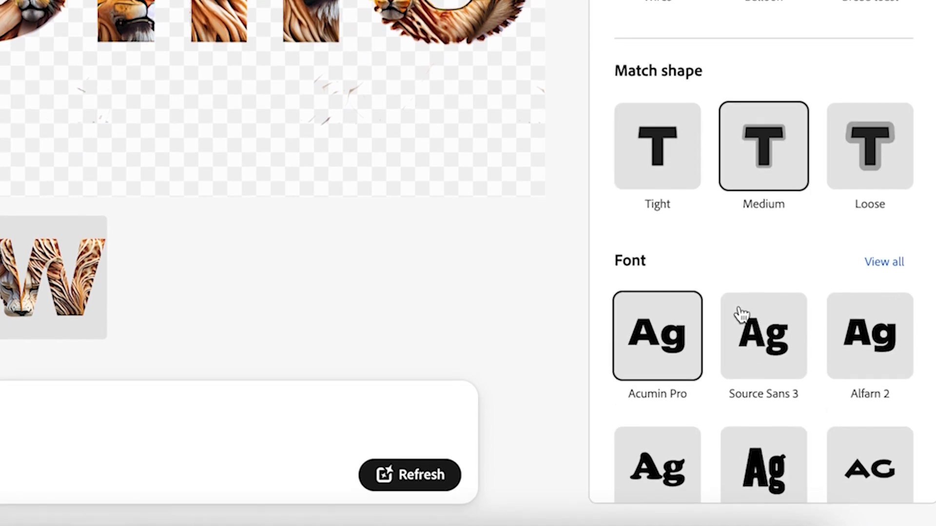